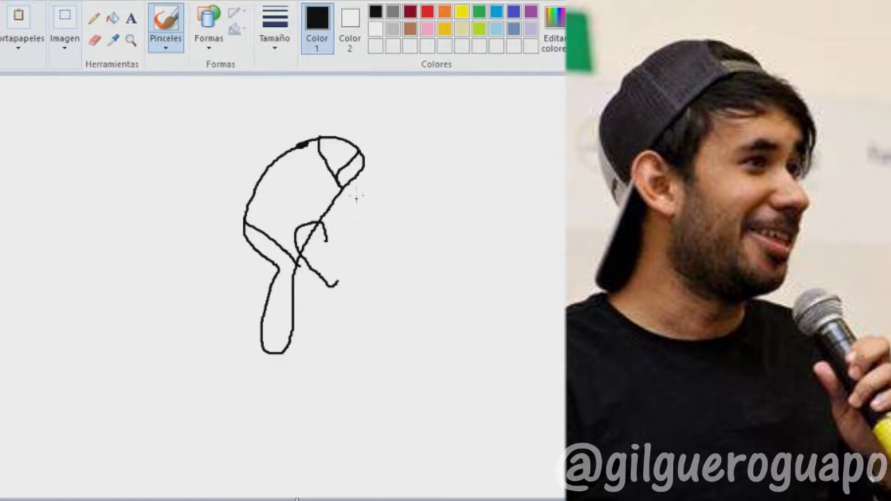
Draw the man's front hair, neckline, face profile, inner hairline and beard outline with the black brush, following the reference photo.
mouse_move(362, 169)
left_mouse_down()
mouse_move(388, 172)
mouse_move(422, 200)
mouse_move(431, 225)
mouse_move(425, 231)
mouse_move(416, 221)
left_mouse_up()
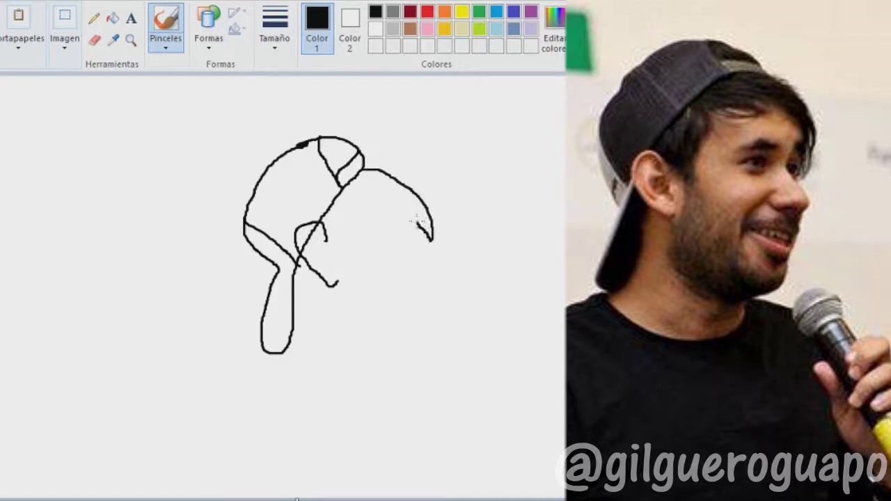
mouse_move(278, 354)
left_mouse_down()
mouse_move(348, 392)
mouse_move(379, 384)
mouse_move(391, 365)
left_mouse_up()
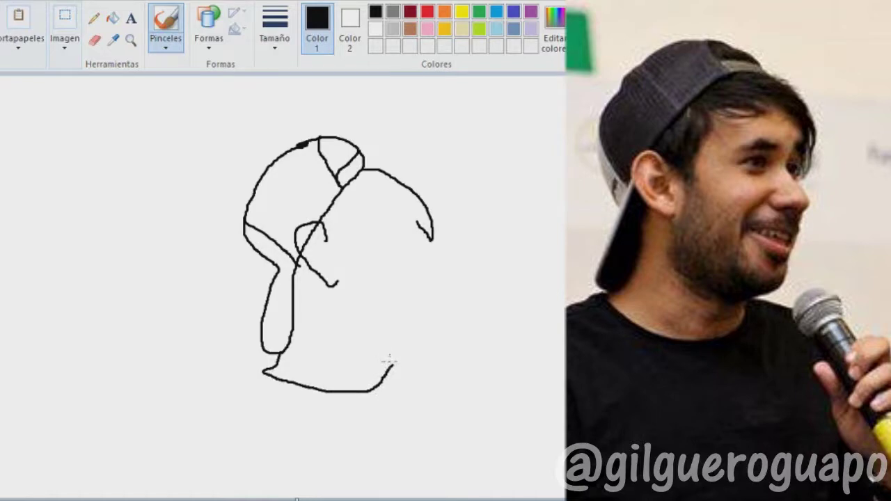
mouse_move(393, 364)
left_mouse_down()
mouse_move(426, 341)
mouse_move(432, 284)
mouse_move(423, 259)
left_mouse_up()
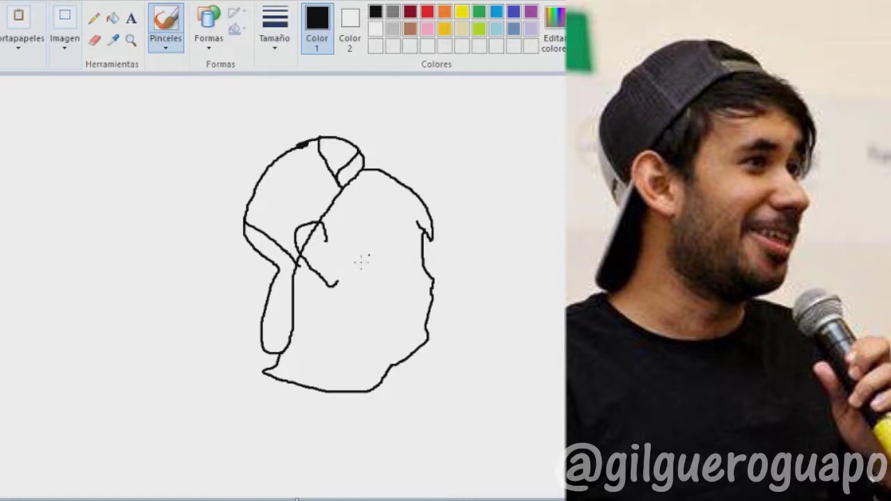
mouse_move(327, 250)
left_mouse_down()
mouse_move(346, 261)
mouse_move(356, 201)
mouse_move(380, 203)
mouse_move(370, 195)
mouse_move(420, 213)
mouse_move(417, 225)
left_mouse_up()
mouse_move(339, 282)
left_mouse_down()
mouse_move(351, 352)
mouse_move(380, 363)
mouse_move(418, 332)
mouse_move(387, 332)
mouse_move(345, 287)
mouse_move(347, 262)
left_mouse_up()
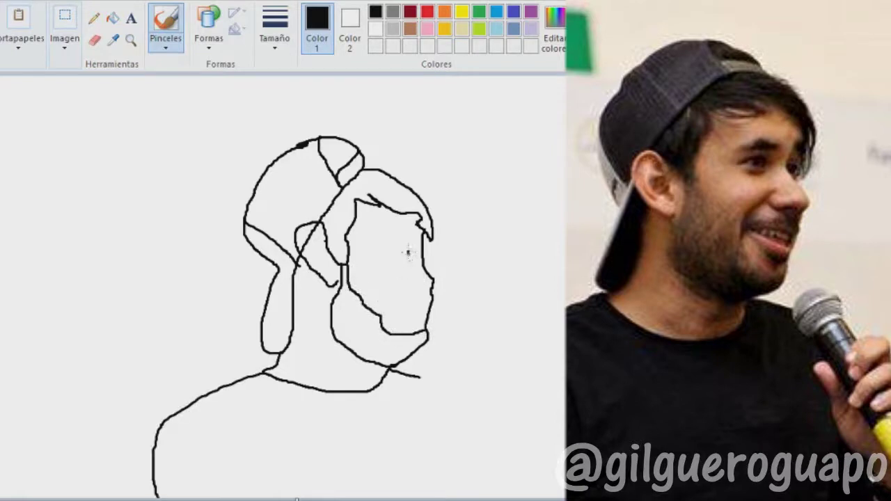
Draw the nose, thick eyebrows, eyes and an open mouth with teeth inside the capped man's face.
mouse_move(406, 246)
left_mouse_down()
mouse_move(426, 268)
mouse_move(401, 243)
mouse_move(431, 288)
mouse_move(397, 295)
left_mouse_up()
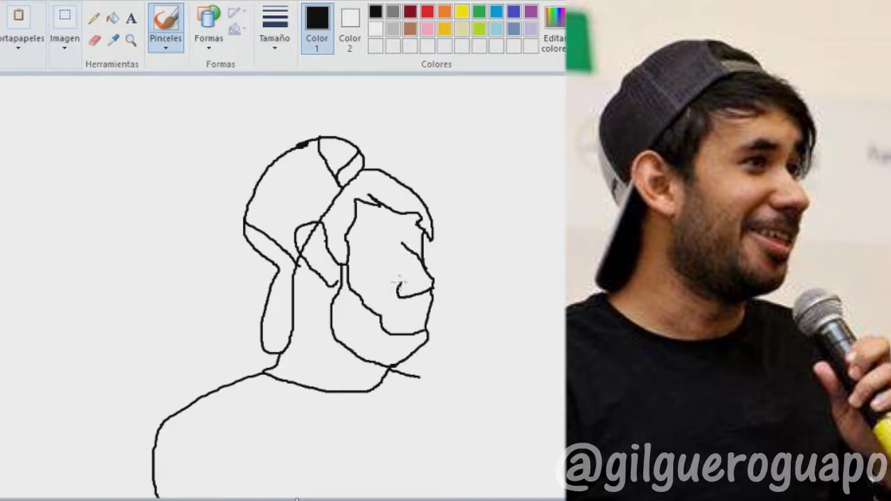
left_click_drag(418, 295, 418, 295)
left_click_drag(403, 233, 424, 231)
left_click_drag(365, 236, 391, 229)
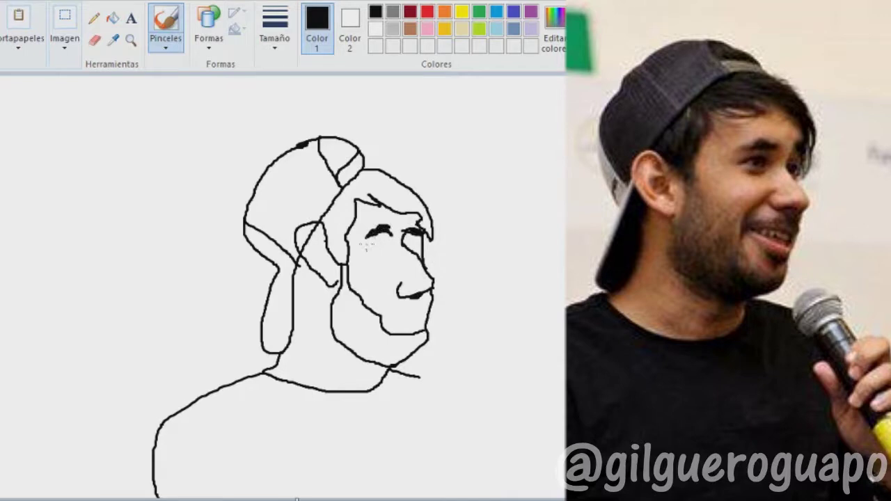
mouse_move(383, 242)
left_mouse_down()
mouse_move(395, 244)
mouse_move(370, 249)
mouse_move(367, 241)
mouse_move(425, 243)
mouse_move(408, 249)
mouse_move(418, 247)
left_mouse_up()
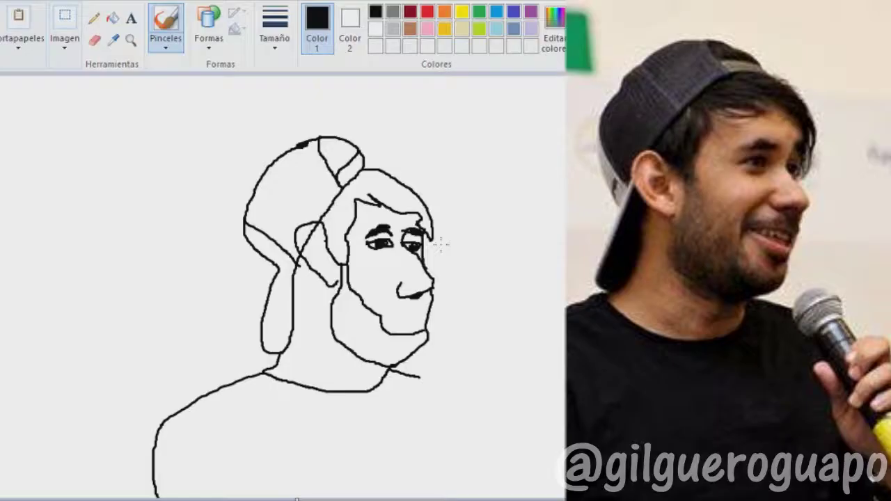
left_click_drag(380, 314, 427, 311)
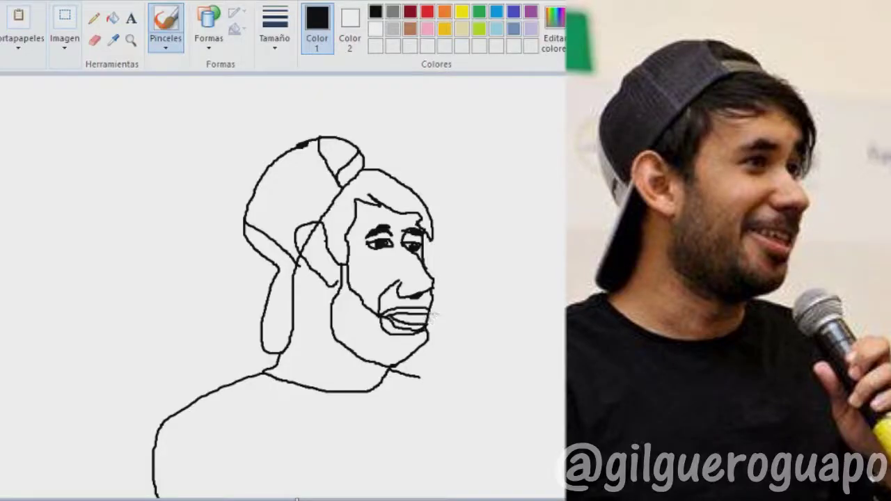
left_click_drag(394, 316, 435, 317)
Shade the beard along the jaw with a wider textured brush in black, undoing the stray strokes.
left_click(173, 50)
left_click(261, 103)
left_click(275, 35)
left_click(327, 167)
mouse_move(337, 221)
left_mouse_down()
mouse_move(340, 261)
mouse_move(325, 209)
mouse_move(335, 261)
mouse_move(327, 211)
mouse_move(341, 260)
mouse_move(344, 195)
mouse_move(338, 226)
left_mouse_up()
key("ctrl+z")
mouse_move(344, 258)
left_mouse_down()
mouse_move(341, 300)
mouse_move(337, 264)
left_mouse_up()
key("ctrl+z")
mouse_move(336, 307)
left_mouse_down()
mouse_move(338, 329)
mouse_move(343, 283)
mouse_move(348, 314)
mouse_move(352, 302)
mouse_move(381, 362)
mouse_move(386, 351)
mouse_move(444, 345)
mouse_move(423, 339)
left_mouse_up()
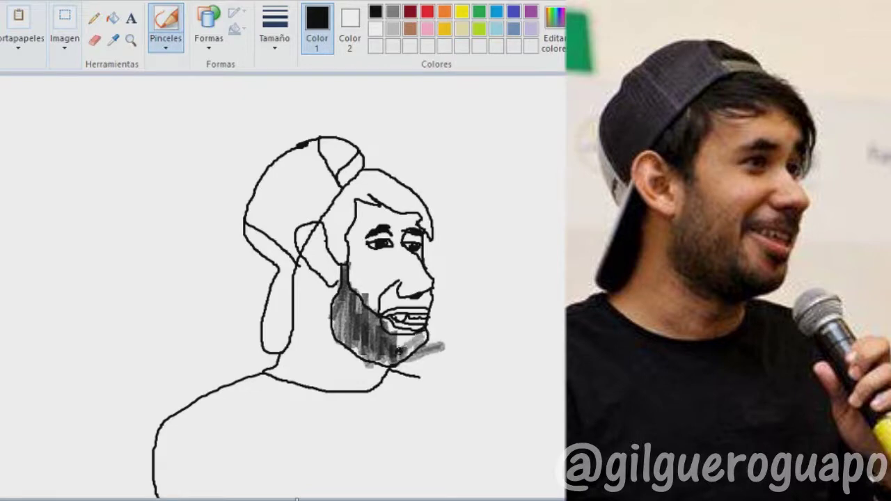
key("ctrl+z")
Shade the hair between the cap, ear and forehead in black using a different brush style and size.
left_click(166, 41)
left_click(169, 135)
left_click(277, 42)
left_click(286, 83)
mouse_move(327, 217)
left_mouse_down()
mouse_move(342, 256)
mouse_move(328, 209)
left_mouse_up()
mouse_move(341, 261)
left_mouse_down()
mouse_move(338, 194)
mouse_move(348, 209)
left_mouse_up()
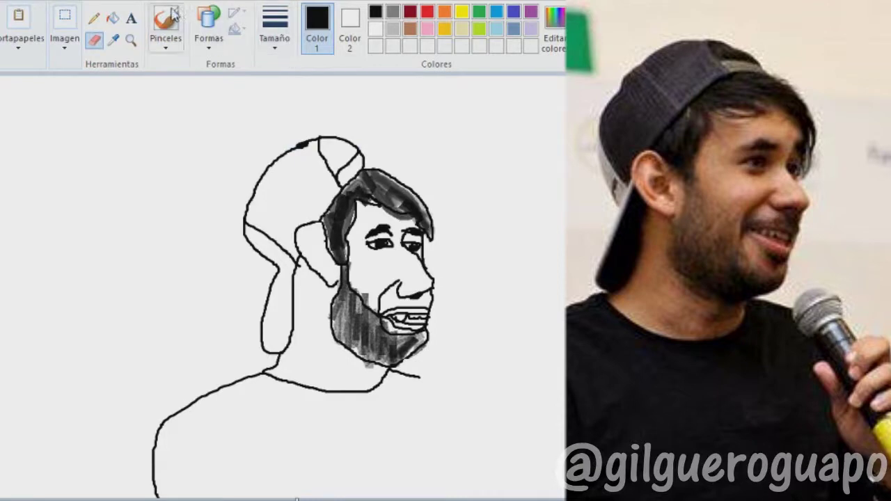
Fill the large main section of the cap with black.
left_click(112, 17)
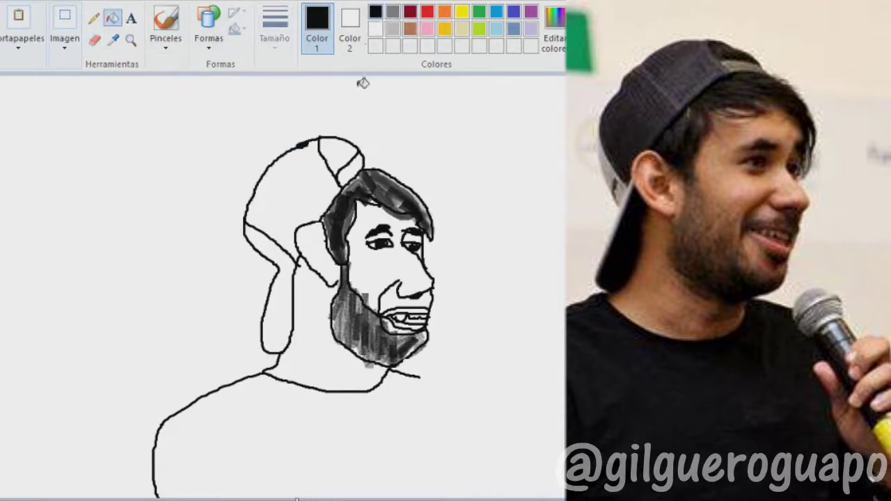
left_click(302, 162)
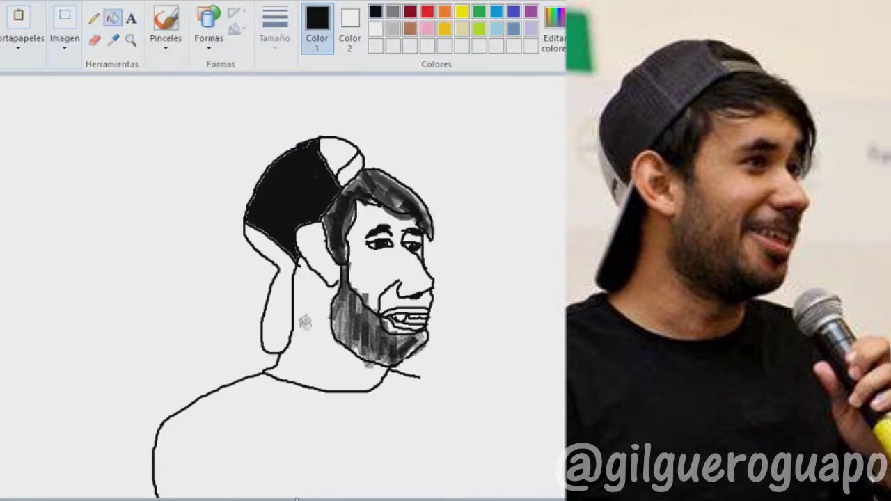
left_click(410, 28)
left_click(373, 259)
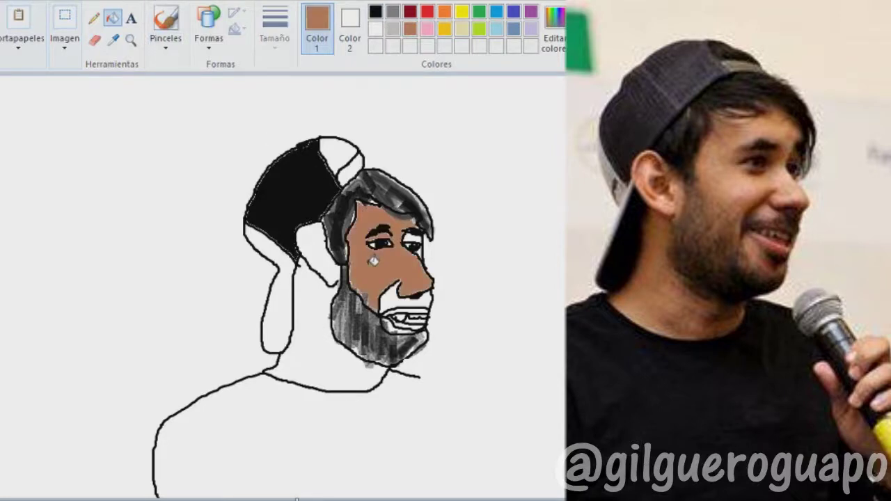
key("ctrl+z")
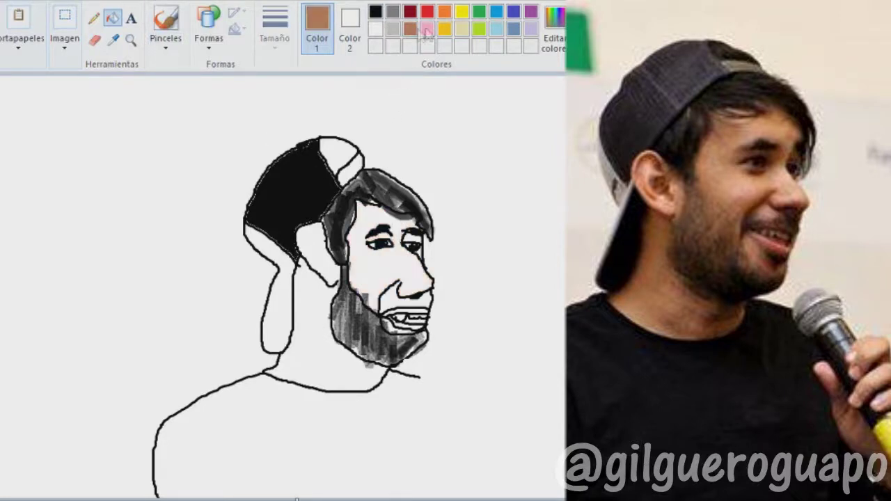
left_click(462, 28)
left_click(379, 268)
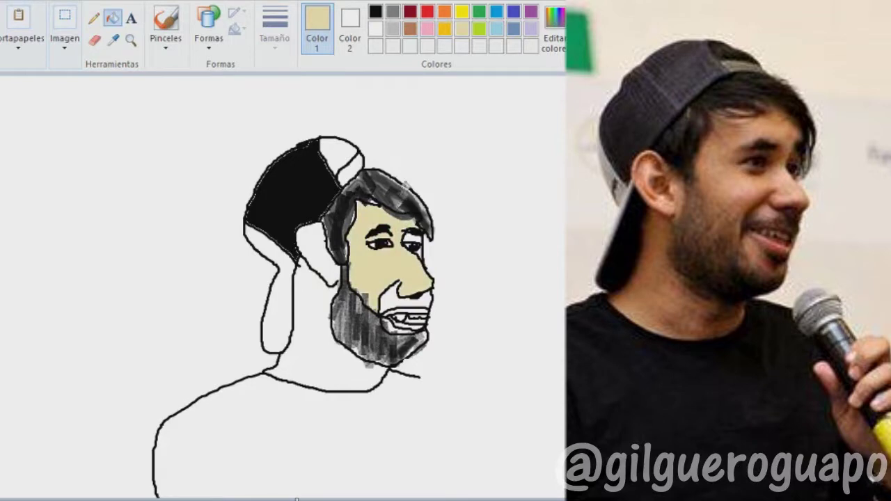
key("ctrl+z")
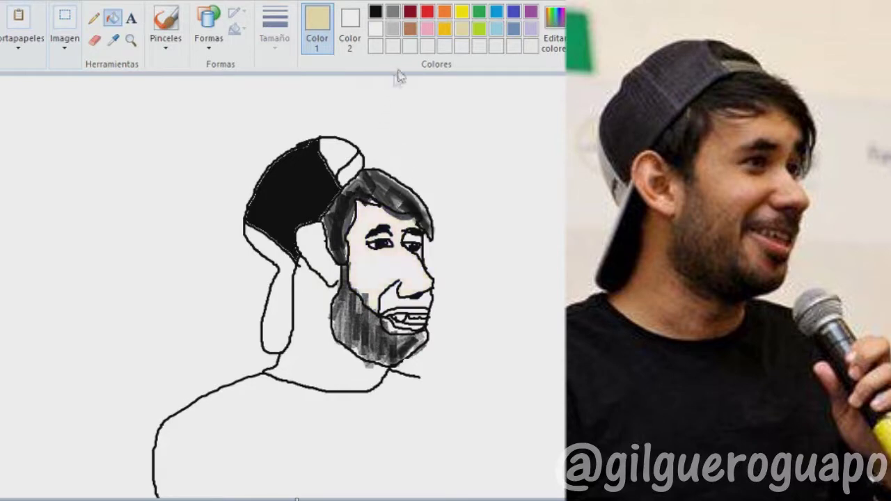
Fill the face, neck, ear and the area around the lips with brown.
left_click(409, 28)
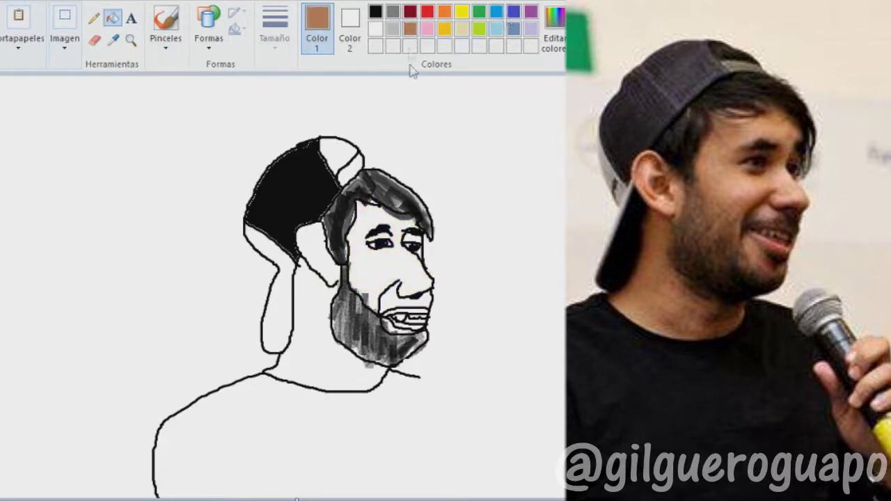
left_click(372, 270)
left_click(325, 320)
left_click(318, 247)
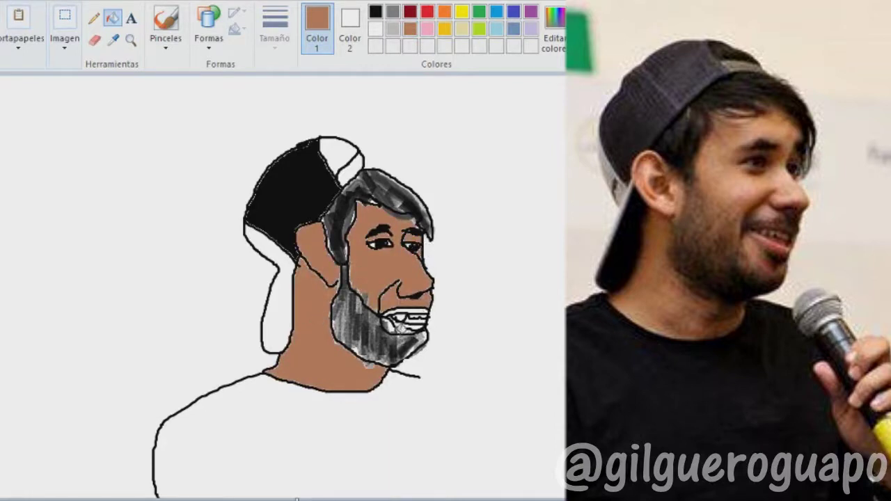
left_click(395, 325)
left_click(165, 23)
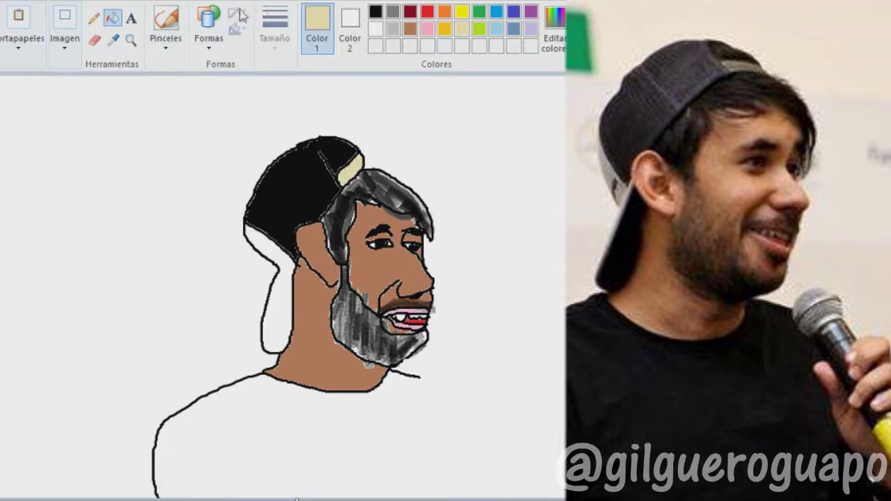
Draw a hand holding a banana in front of the chin with the black brush, undoing the first curved stroke.
left_click(165, 46)
left_click(167, 72)
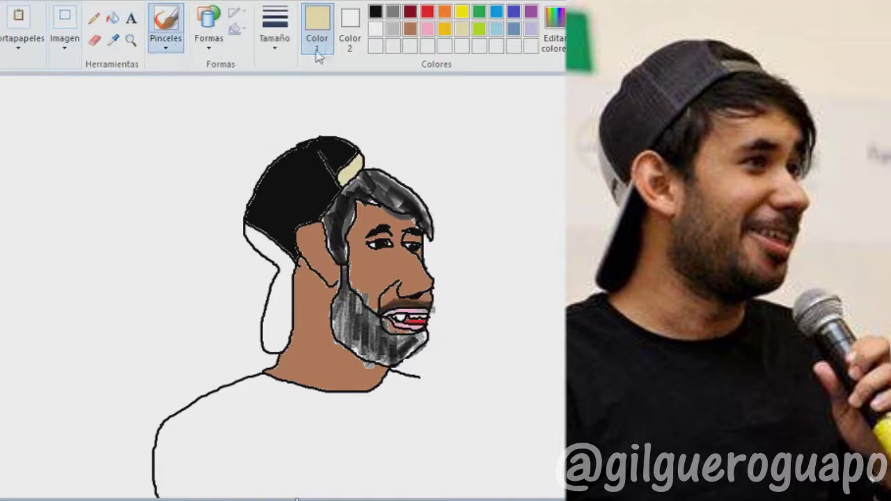
left_click(375, 12)
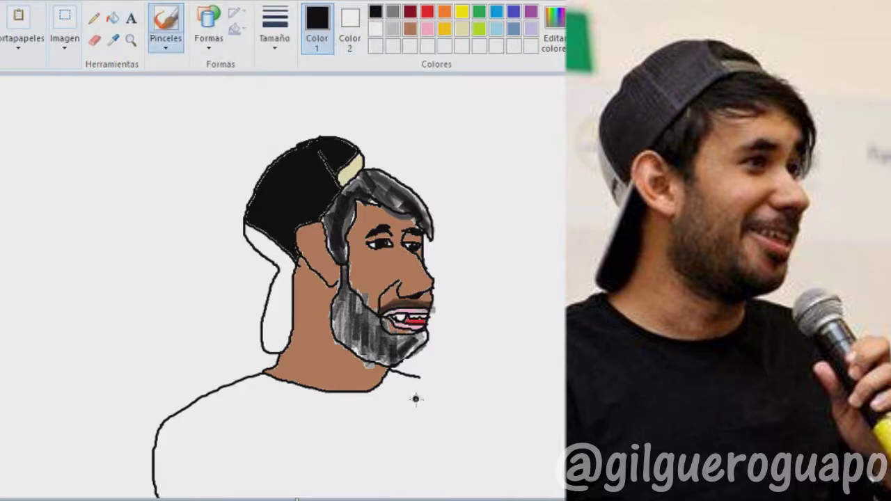
left_click_drag(420, 382, 456, 459)
key("ctrl+z")
left_click(287, 37)
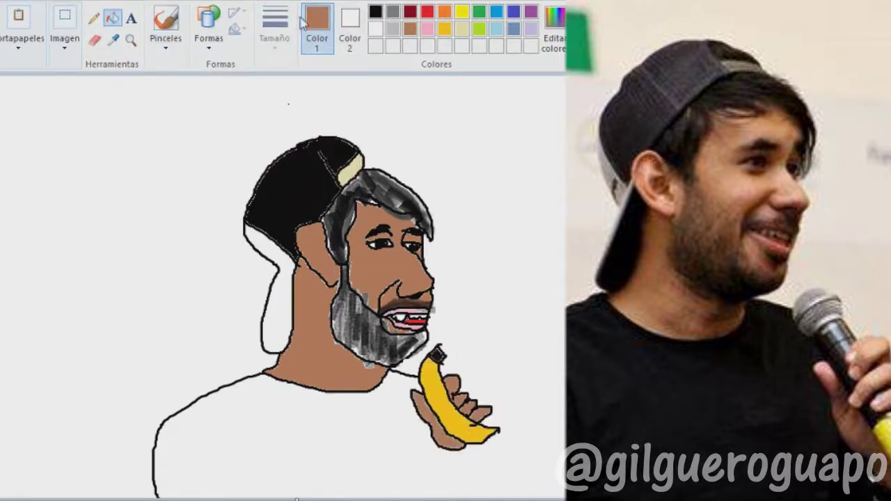
left_click(167, 20)
left_click(376, 14)
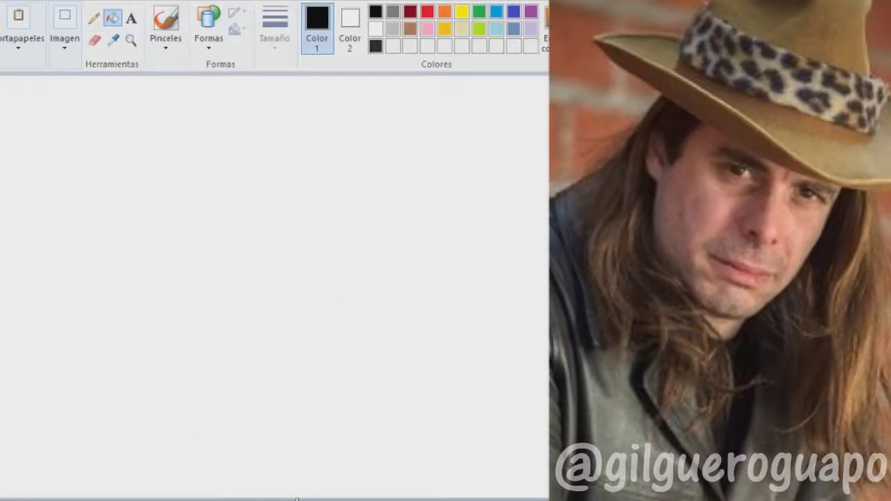
Draw a wide-brimmed hat with a spotted band in black, and outline the ear and face beneath it.
left_click(163, 24)
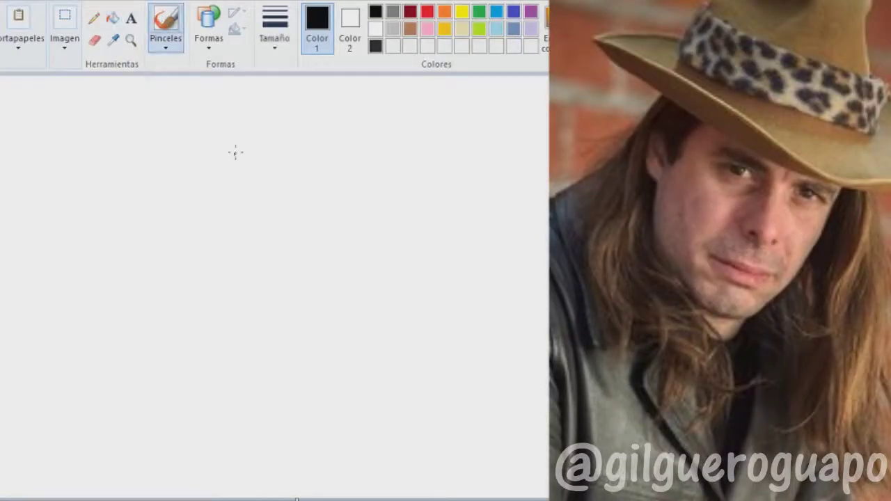
mouse_move(240, 171)
left_mouse_down()
mouse_move(328, 228)
mouse_move(374, 239)
mouse_move(472, 212)
mouse_move(456, 178)
mouse_move(431, 170)
mouse_move(305, 154)
mouse_move(314, 175)
mouse_move(398, 197)
mouse_move(427, 178)
mouse_move(425, 163)
mouse_move(307, 143)
left_mouse_up()
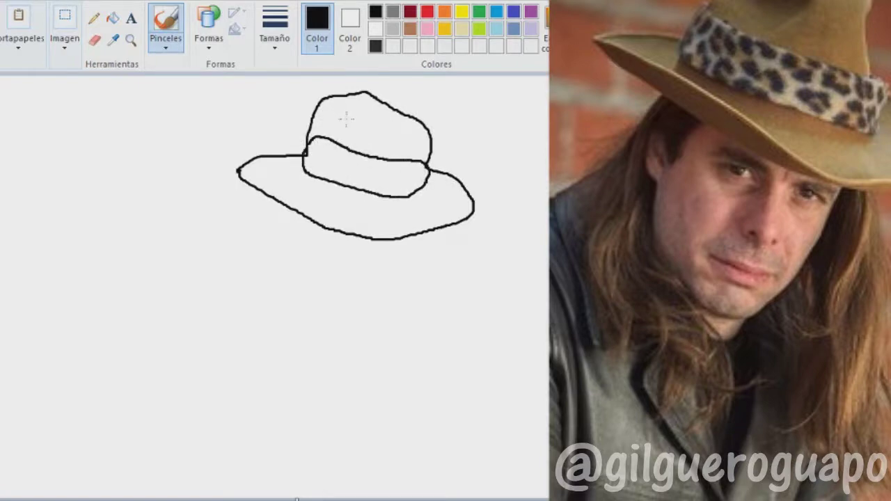
left_click(113, 18)
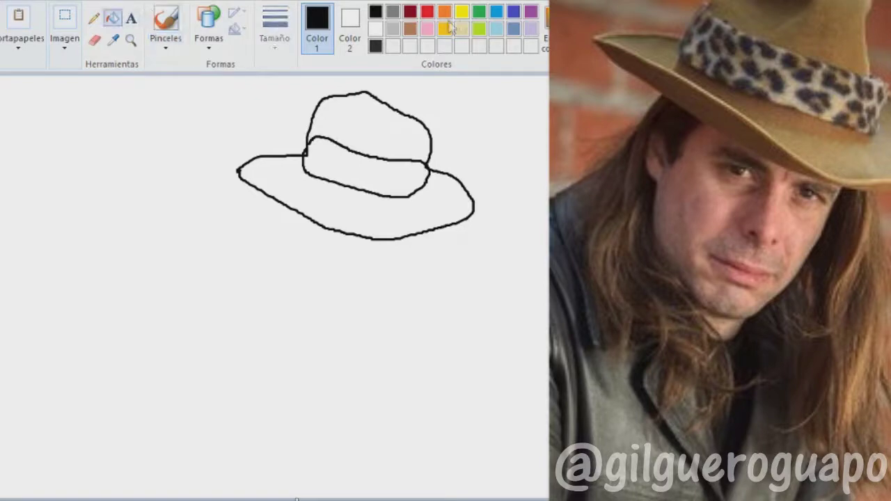
left_click(166, 21)
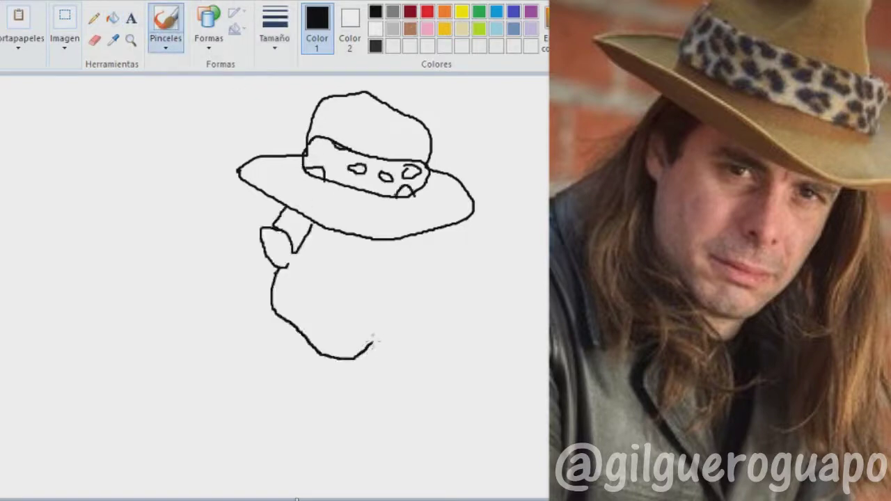
left_click_drag(372, 341, 409, 232)
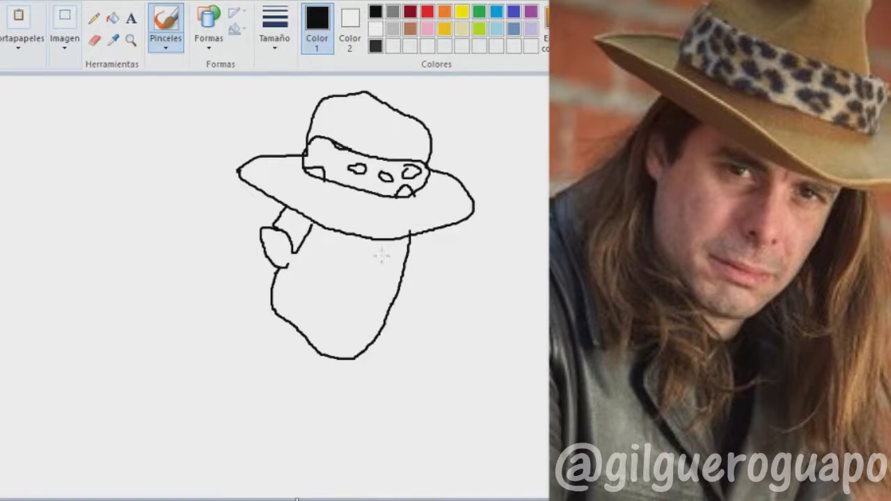
Draw narrow eyes with heavy brows, a long nose, the mouth and the cheek creases on the face under the hat.
mouse_move(378, 255)
left_mouse_down()
mouse_move(367, 252)
mouse_move(398, 249)
left_mouse_up()
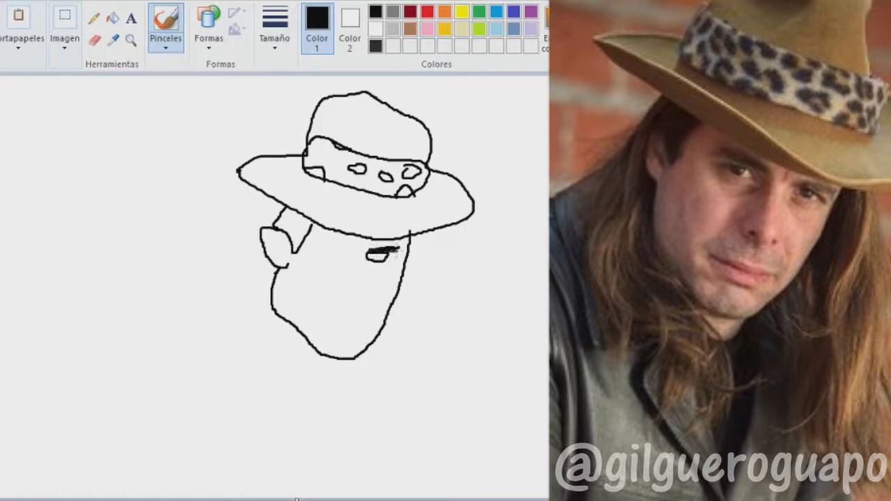
mouse_move(346, 250)
left_mouse_down()
mouse_move(327, 251)
mouse_move(352, 259)
mouse_move(322, 244)
mouse_move(352, 279)
mouse_move(340, 300)
mouse_move(350, 302)
left_mouse_up()
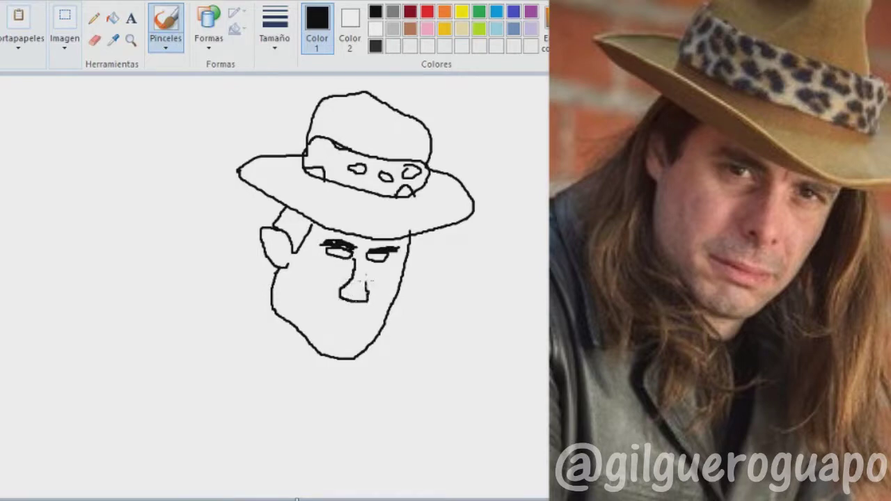
left_click_drag(365, 271, 377, 255)
mouse_move(351, 323)
left_mouse_down()
mouse_move(372, 323)
mouse_move(346, 332)
mouse_move(321, 325)
mouse_move(356, 336)
left_mouse_up()
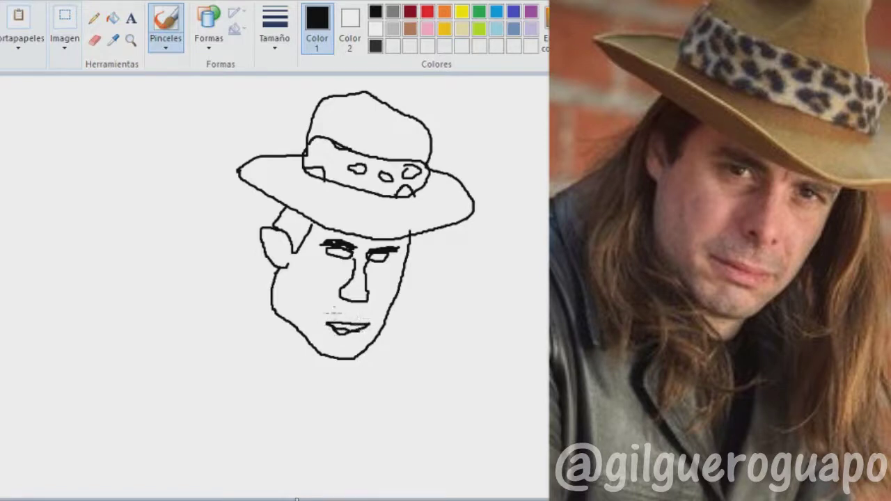
left_click_drag(319, 307, 318, 317)
left_click_drag(370, 307, 375, 319)
Draw long wavy hair strands down beside the face from under the hat brim and add pupils to the eyes.
mouse_move(426, 234)
left_mouse_down()
mouse_move(437, 261)
mouse_move(431, 319)
mouse_move(442, 346)
mouse_move(441, 424)
mouse_move(458, 401)
mouse_move(465, 434)
mouse_move(440, 416)
mouse_move(421, 424)
mouse_move(410, 232)
mouse_move(399, 302)
mouse_move(428, 426)
mouse_move(414, 228)
mouse_move(452, 360)
mouse_move(451, 420)
mouse_move(435, 346)
mouse_move(435, 261)
mouse_move(452, 378)
mouse_move(445, 424)
mouse_move(416, 336)
mouse_move(414, 293)
mouse_move(455, 435)
mouse_move(431, 437)
mouse_move(468, 430)
left_mouse_up()
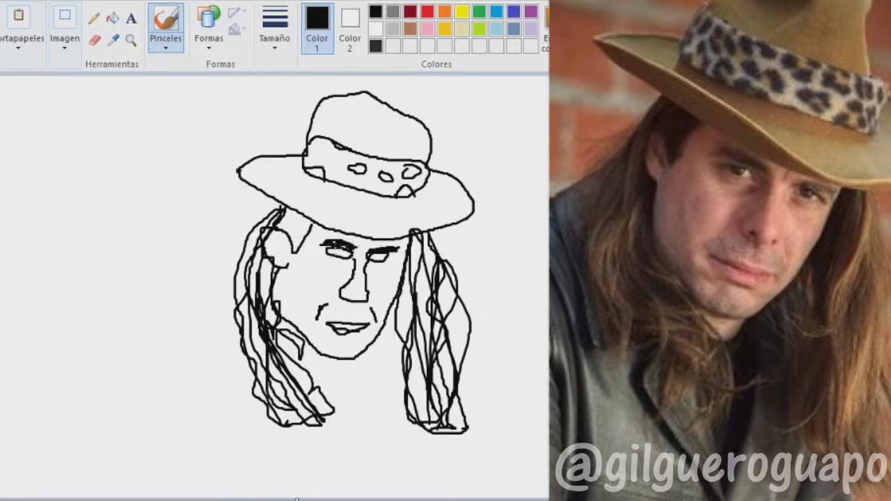
mouse_move(329, 249)
left_mouse_down()
mouse_move(338, 261)
mouse_move(343, 251)
mouse_move(380, 254)
mouse_move(376, 261)
mouse_move(399, 253)
left_mouse_up()
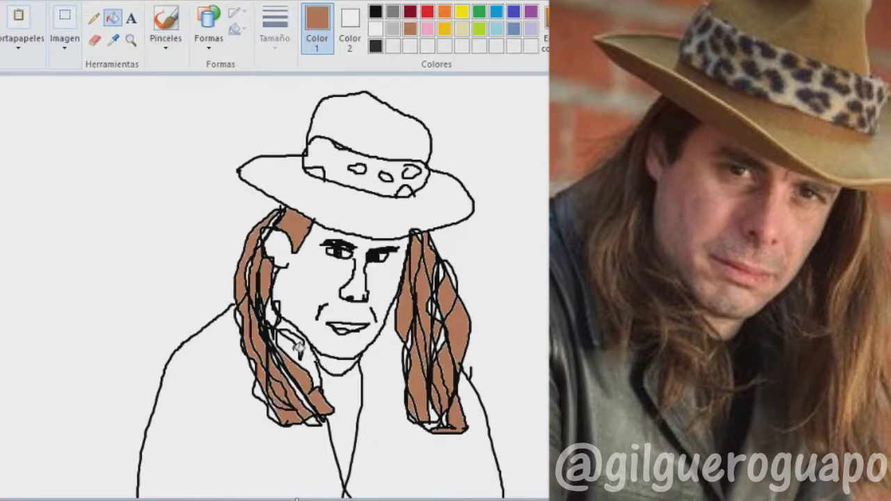
Fill the remaining hair lock with brown and recolour the face and neck of the man in the hat with a pale pink skin tone.
left_click(296, 340)
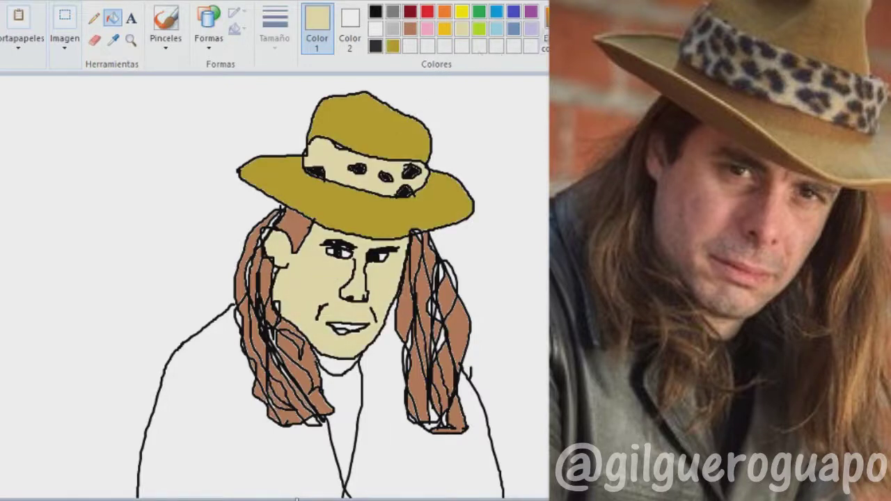
left_click(545, 28)
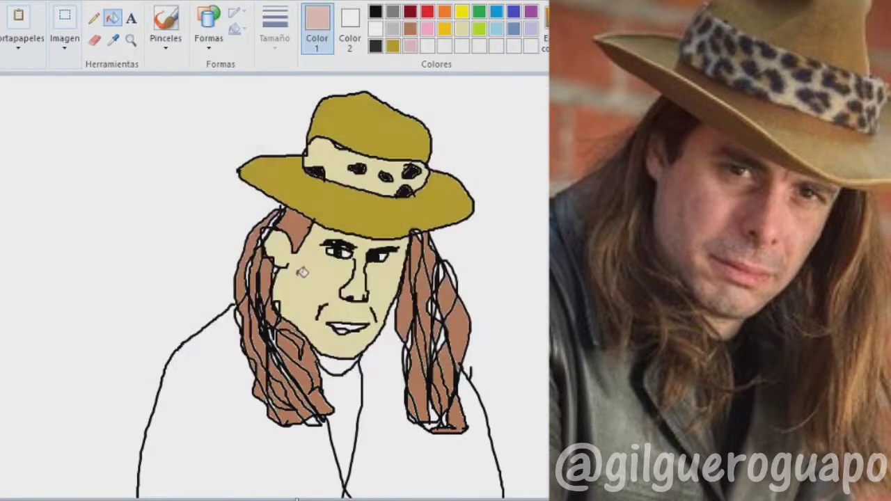
left_click(306, 272)
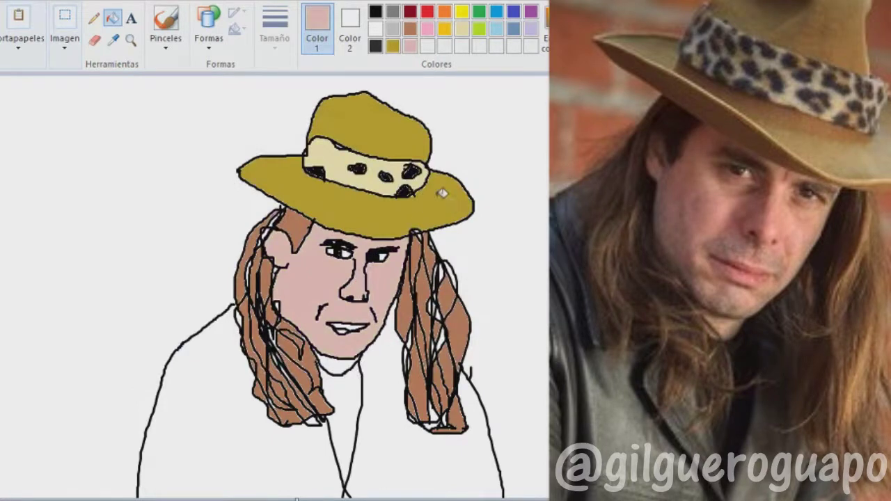
left_click(337, 366)
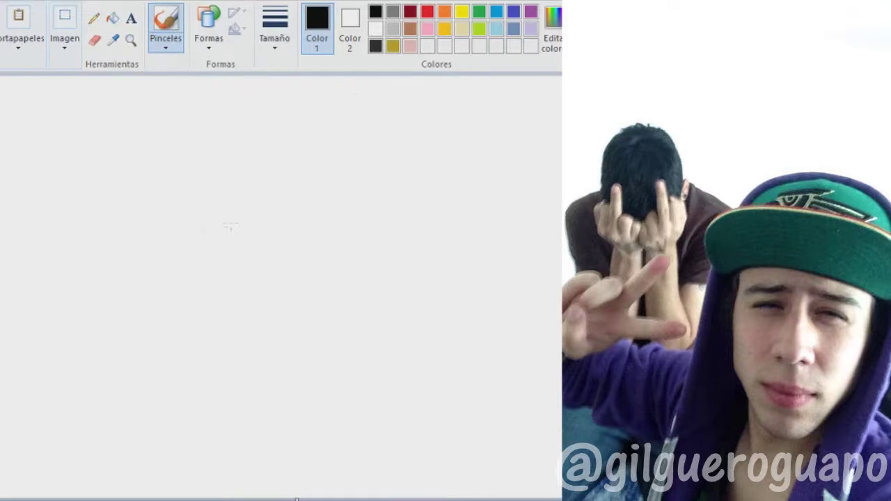
On a blank canvas, outline a flat-brimmed cap with a hood around it, the face below, and the neck in black.
mouse_move(267, 224)
left_mouse_down()
mouse_move(274, 153)
mouse_move(417, 158)
mouse_move(447, 169)
mouse_move(469, 226)
mouse_move(409, 234)
mouse_move(269, 224)
left_mouse_up()
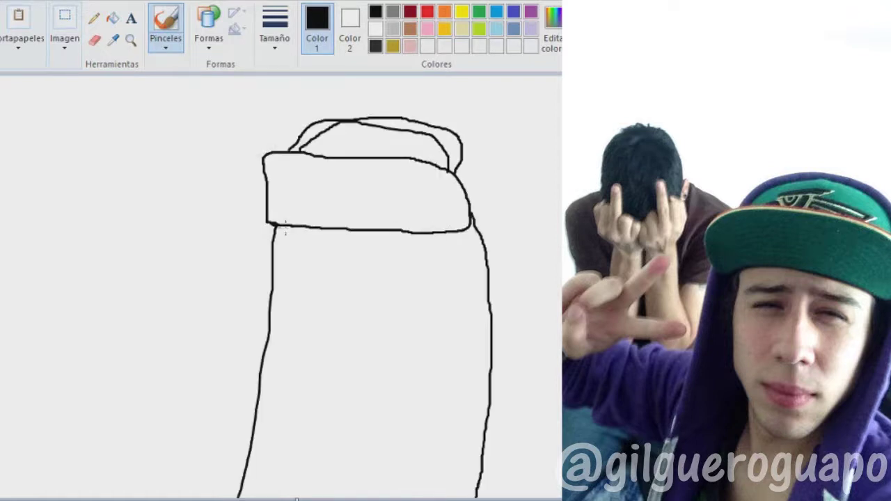
mouse_move(285, 225)
left_mouse_down()
mouse_move(294, 339)
mouse_move(317, 392)
mouse_move(354, 430)
mouse_move(413, 405)
mouse_move(419, 391)
mouse_move(437, 233)
left_mouse_up()
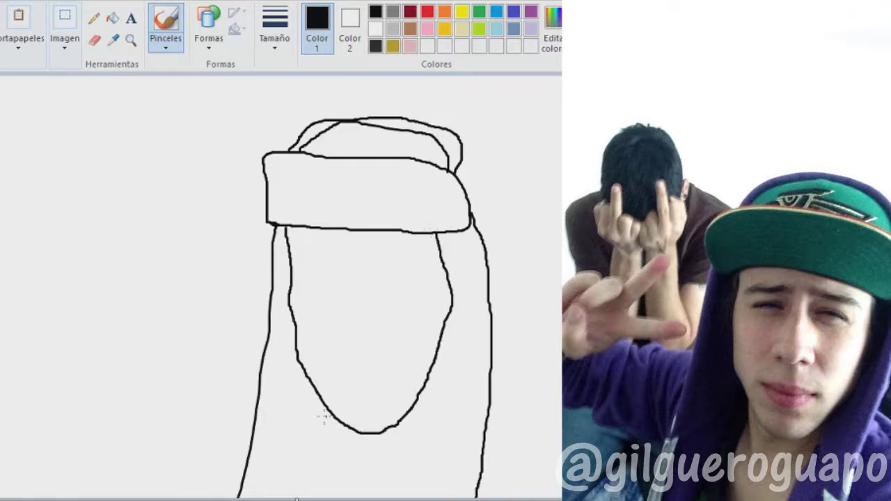
left_click_drag(321, 408, 334, 470)
left_click_drag(320, 405, 294, 496)
left_click_drag(446, 234, 416, 496)
Draw the dark sideburns, thick eyebrows, narrow eyes, long nose and mouth on the face under the cap.
left_click_drag(440, 234, 451, 293)
mouse_move(278, 227)
left_mouse_down()
mouse_move(287, 282)
mouse_move(292, 256)
mouse_move(288, 291)
mouse_move(285, 273)
mouse_move(341, 242)
mouse_move(303, 249)
mouse_move(425, 247)
mouse_move(397, 247)
mouse_move(405, 249)
left_mouse_up()
left_click_drag(317, 273, 356, 265)
mouse_move(418, 273)
left_mouse_down()
mouse_move(379, 270)
mouse_move(415, 268)
left_mouse_up()
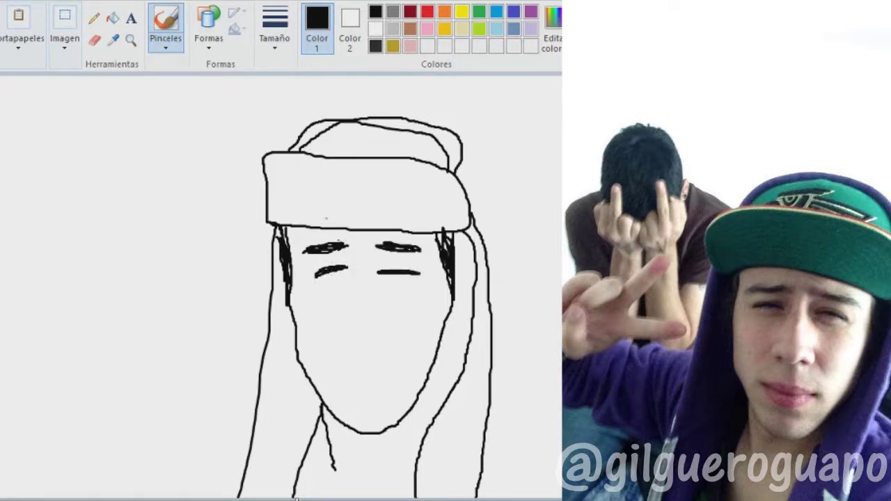
mouse_move(353, 274)
left_mouse_down()
mouse_move(363, 336)
mouse_move(379, 325)
mouse_move(397, 333)
mouse_move(375, 269)
left_mouse_up()
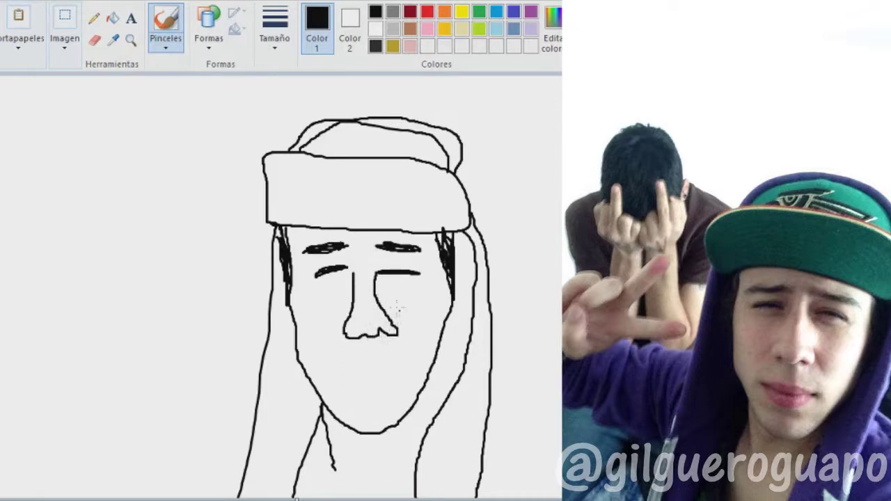
mouse_move(341, 370)
left_mouse_down()
mouse_move(393, 388)
mouse_move(352, 388)
mouse_move(334, 372)
mouse_move(405, 375)
left_mouse_up()
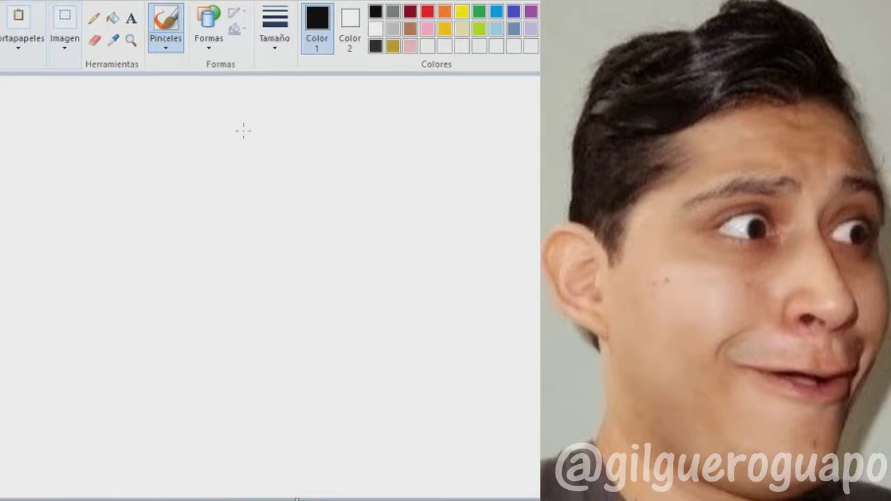
On a blank canvas, outline the swept-up hair, the ear and the wide turned head of the next man in black.
mouse_move(431, 108)
left_mouse_down()
mouse_move(396, 109)
mouse_move(249, 162)
mouse_move(224, 293)
mouse_move(250, 308)
mouse_move(261, 342)
mouse_move(289, 340)
mouse_move(295, 291)
mouse_move(317, 270)
mouse_move(328, 238)
mouse_move(325, 209)
mouse_move(294, 232)
left_mouse_up()
mouse_move(324, 205)
left_mouse_down()
mouse_move(399, 198)
mouse_move(455, 163)
mouse_move(437, 116)
left_mouse_up()
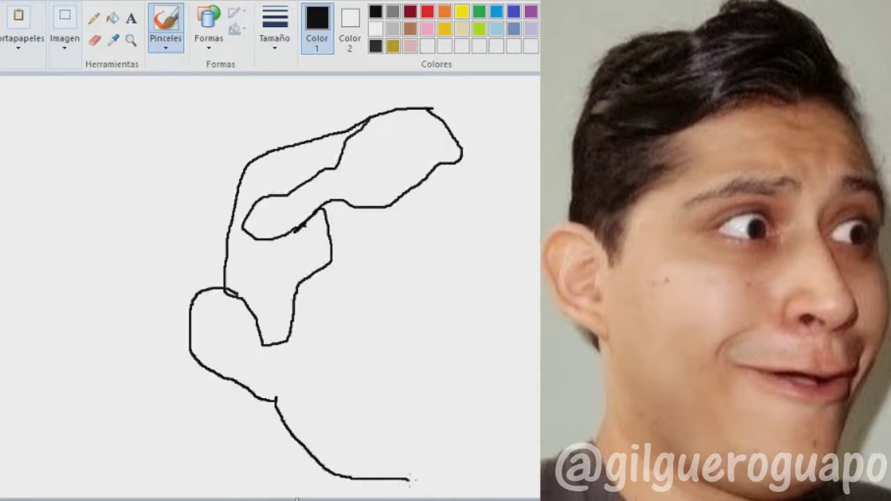
mouse_move(403, 481)
left_mouse_down()
mouse_move(461, 481)
mouse_move(487, 464)
mouse_move(501, 441)
mouse_move(510, 348)
mouse_move(525, 306)
mouse_move(503, 272)
mouse_move(490, 207)
mouse_move(458, 154)
left_mouse_up()
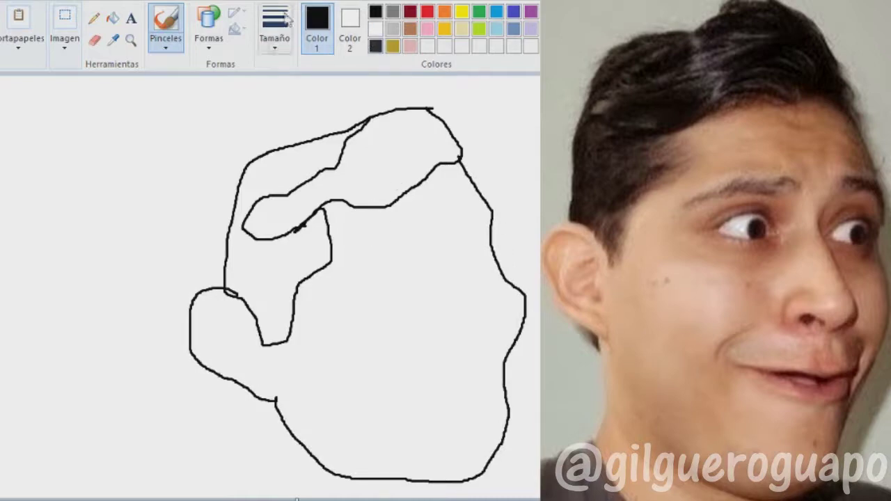
Draw the nose, the grinning lips with a cheek crease, and the sideways-looking eyes on the turned head.
left_click_drag(427, 354, 428, 355)
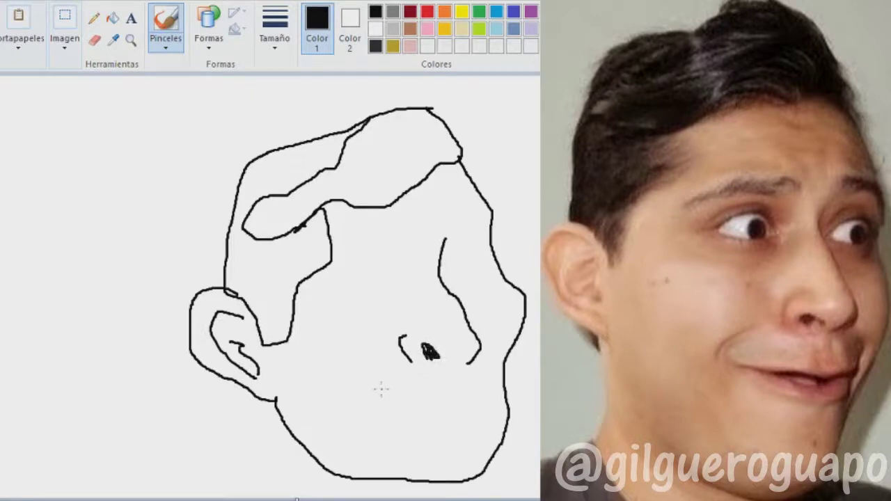
mouse_move(376, 391)
left_mouse_down()
mouse_move(451, 398)
mouse_move(489, 383)
left_mouse_up()
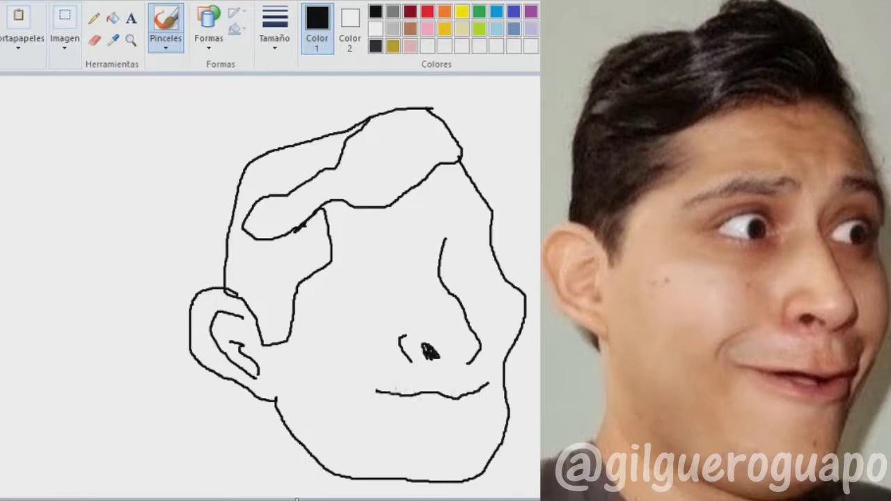
mouse_move(375, 392)
left_mouse_down()
mouse_move(402, 409)
mouse_move(467, 414)
mouse_move(485, 407)
mouse_move(489, 356)
left_mouse_up()
left_click_drag(365, 396, 384, 375)
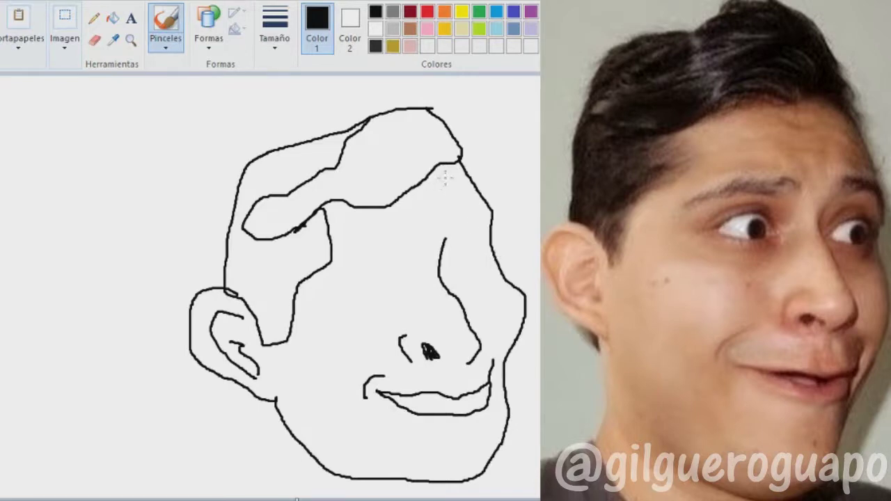
left_click_drag(456, 272, 493, 267)
mouse_move(414, 280)
left_mouse_down()
mouse_move(390, 260)
mouse_move(404, 293)
mouse_move(385, 304)
mouse_move(395, 285)
left_mouse_up()
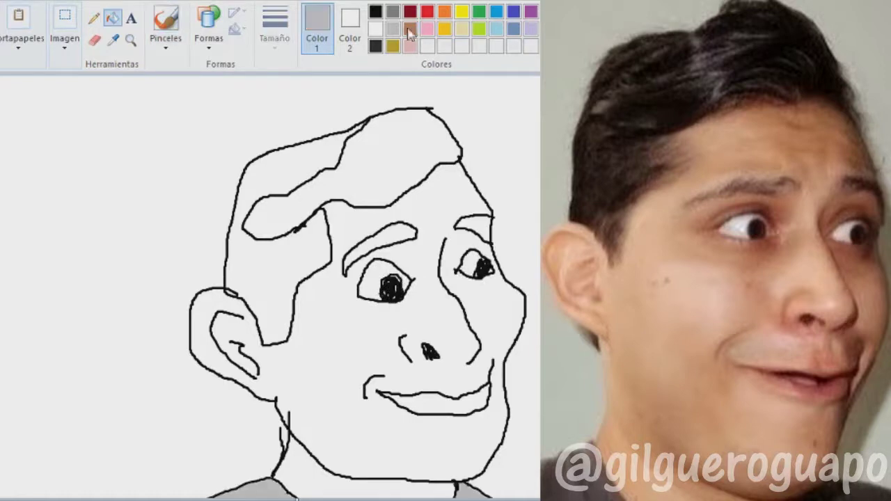
Colour the man's face and neck brown, the lips pink with a black gap between them, and the hair black.
left_click(409, 29)
left_click(373, 487)
left_click(358, 440)
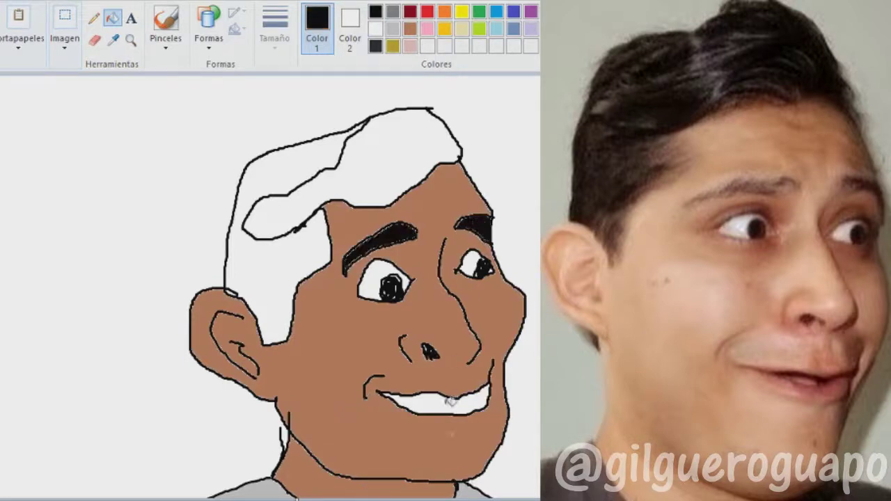
left_click(427, 28)
left_click(437, 401)
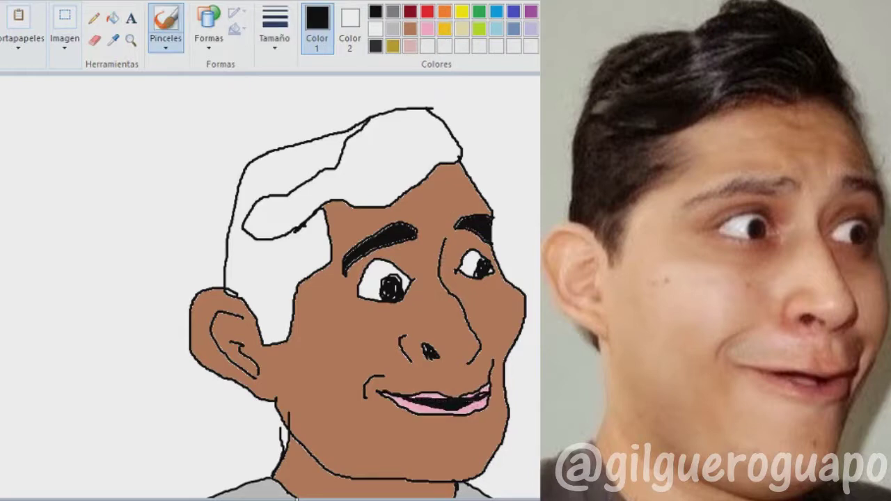
left_click_drag(486, 396, 463, 408)
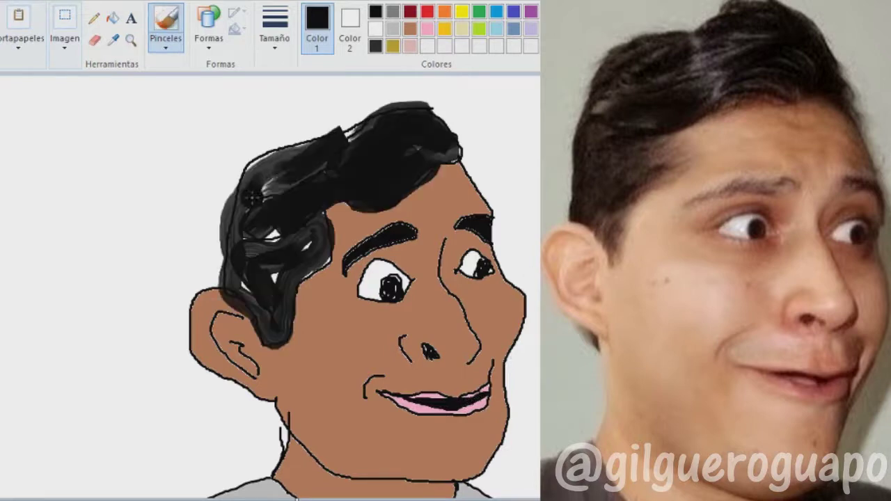
mouse_move(264, 188)
left_mouse_down()
mouse_move(269, 300)
mouse_move(267, 229)
mouse_move(274, 276)
mouse_move(320, 224)
left_mouse_up()
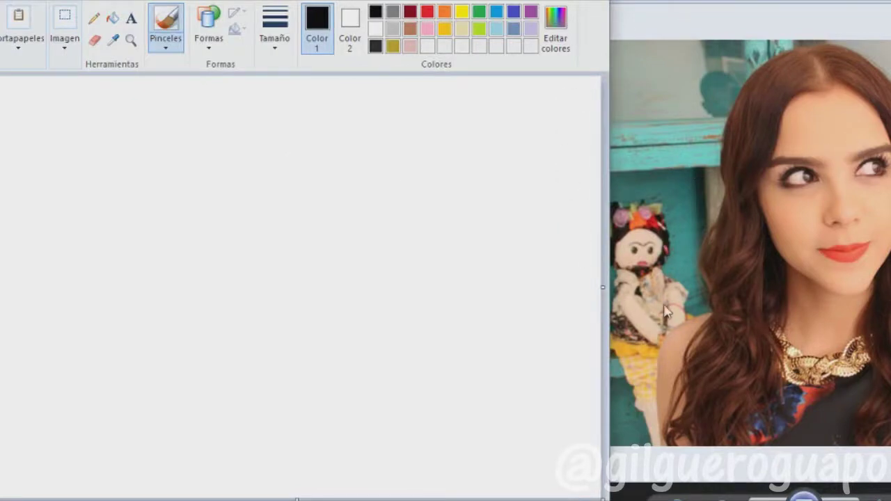
With the black brush, outline the woman's long wavy hair on the blank canvas and add a short parting line at the crown.
scroll(639, 278, "up", 3)
scroll(638, 278, "up", 3)
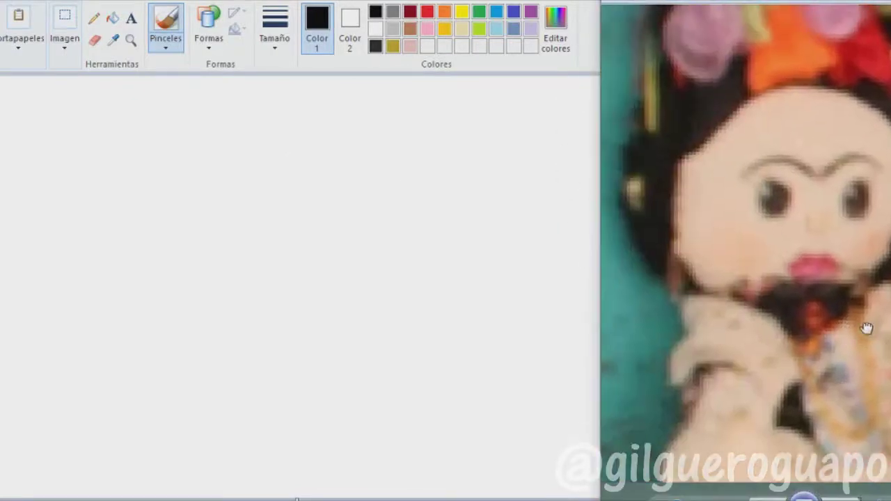
left_click(171, 48)
left_click(173, 72)
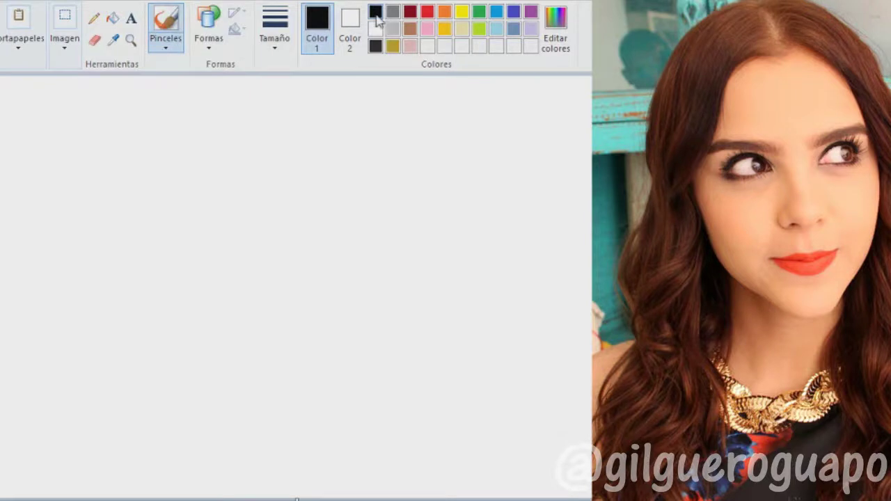
left_click(283, 52)
left_click(295, 103)
mouse_move(297, 96)
left_mouse_down()
mouse_move(253, 132)
mouse_move(243, 154)
mouse_move(232, 224)
mouse_move(240, 275)
left_mouse_up()
left_click_drag(339, 95, 362, 137)
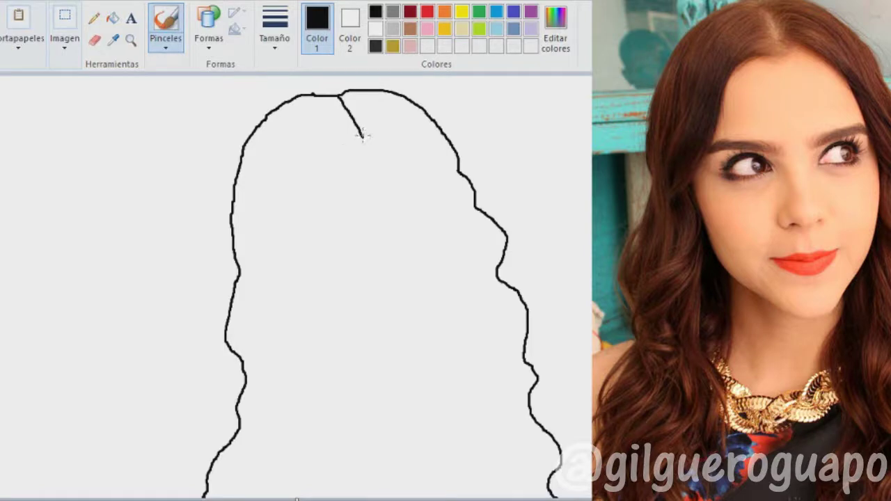
Draw the inner edge of the hair from the parting down both sides of the face, undoing a stray stroke.
mouse_move(362, 134)
left_mouse_down()
mouse_move(295, 369)
mouse_move(314, 392)
mouse_move(324, 437)
mouse_move(317, 496)
left_mouse_up()
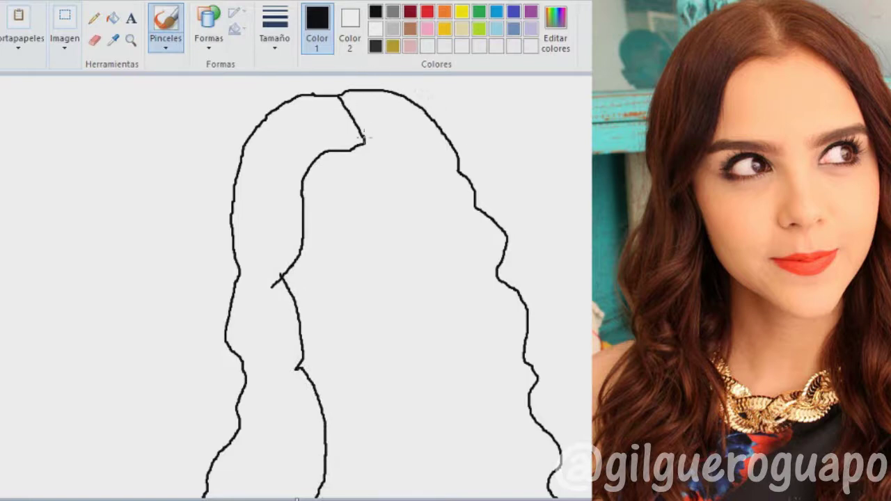
mouse_move(365, 139)
left_mouse_down()
mouse_move(400, 150)
mouse_move(456, 223)
left_mouse_up()
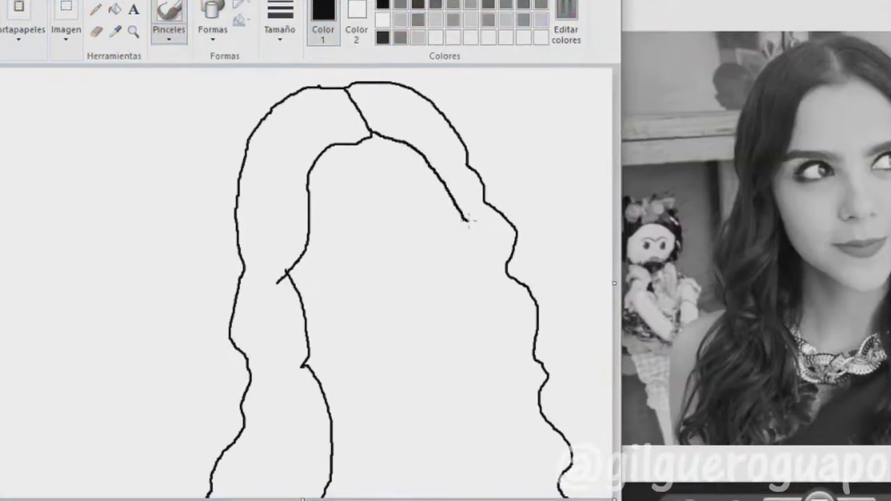
left_click_drag(468, 220, 497, 225)
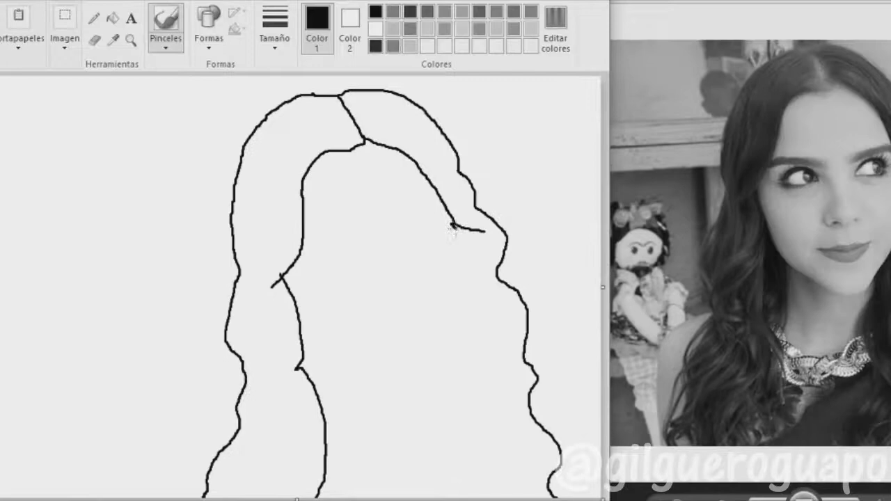
left_click_drag(522, 185, 532, 199)
key("ctrl+z")
mouse_move(456, 226)
left_mouse_down()
mouse_move(474, 286)
mouse_move(509, 302)
left_mouse_up()
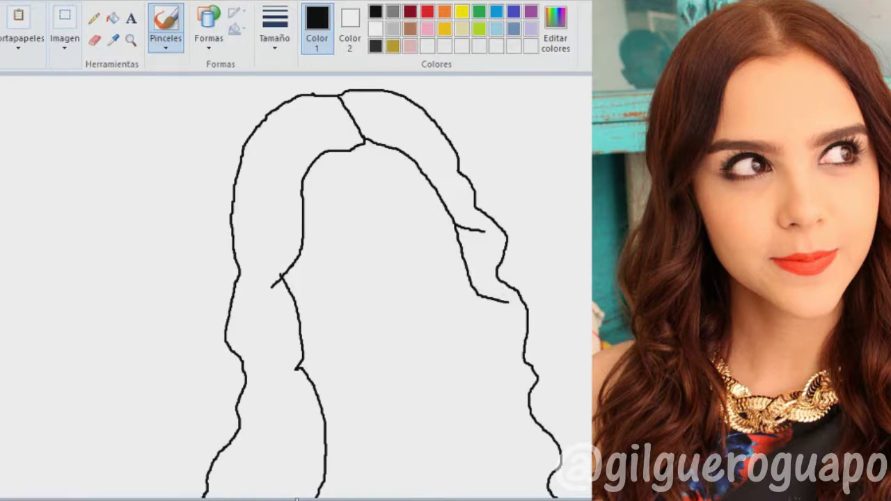
Draw the woman's cheeks, jaw and chin between the hair edges, and add the neck lines beneath.
mouse_move(466, 269)
left_mouse_down()
mouse_move(465, 309)
mouse_move(418, 375)
mouse_move(384, 378)
mouse_move(375, 367)
left_mouse_up()
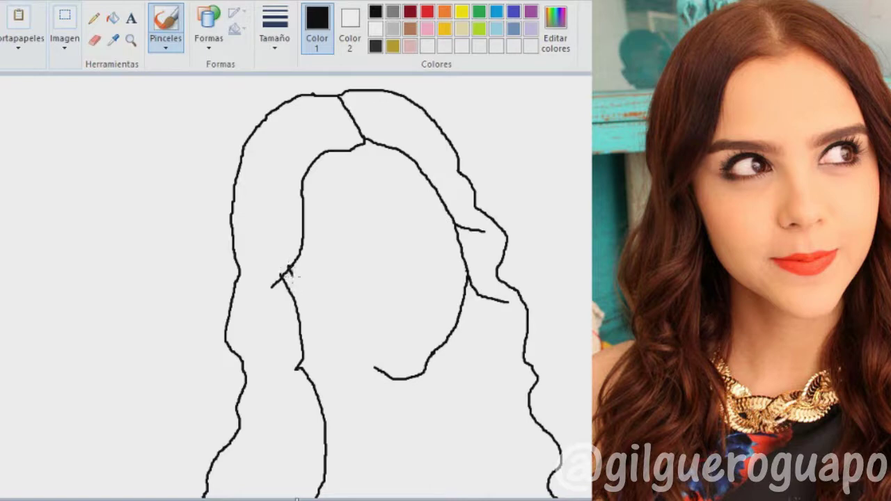
mouse_move(285, 271)
left_mouse_down()
mouse_move(318, 337)
mouse_move(377, 369)
left_mouse_up()
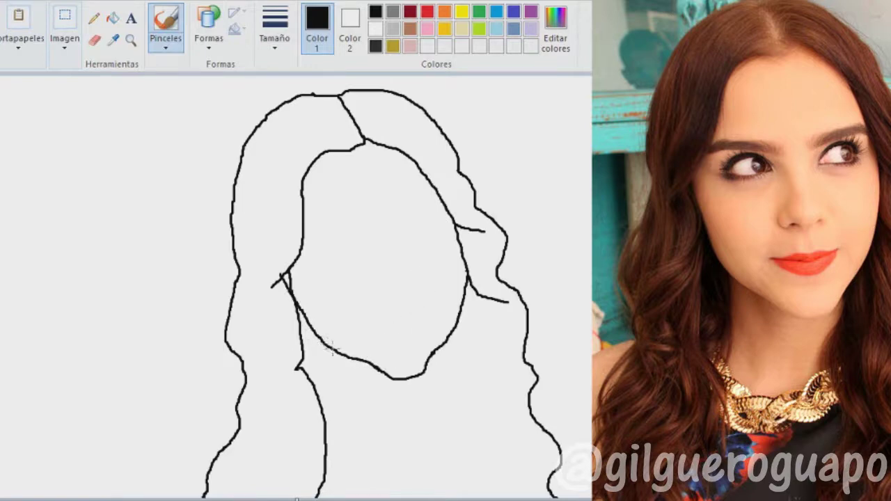
left_click_drag(324, 346, 321, 407)
left_click_drag(433, 345, 444, 366)
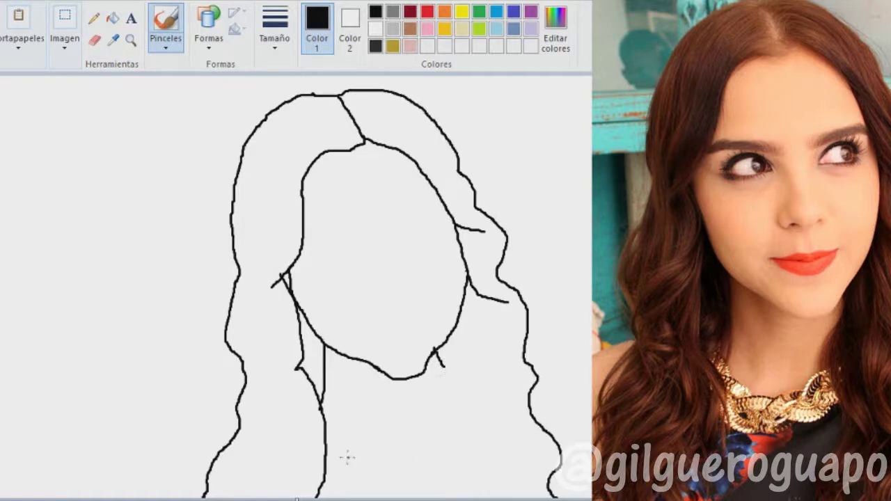
Draw a braided necklace with crossing strands across the base of the neck and finish the inner edge of the hair beside it.
mouse_move(324, 421)
left_mouse_down()
mouse_move(367, 454)
mouse_move(462, 421)
left_mouse_up()
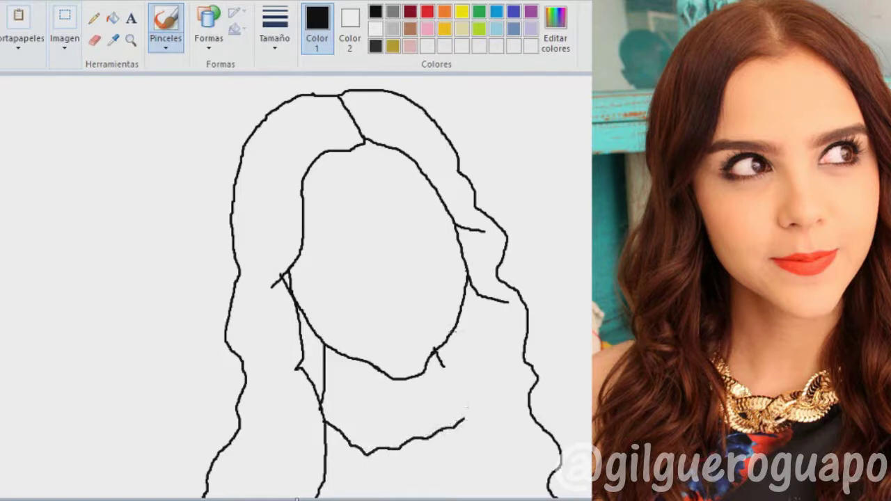
mouse_move(458, 319)
left_mouse_down()
mouse_move(446, 385)
mouse_move(463, 445)
mouse_move(455, 498)
left_mouse_up()
mouse_move(323, 454)
left_mouse_down()
mouse_move(331, 474)
mouse_move(364, 485)
mouse_move(456, 467)
left_mouse_up()
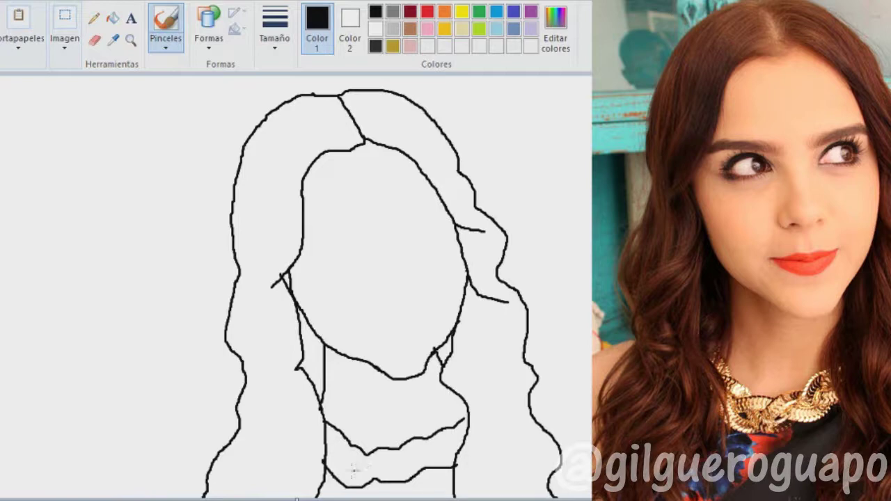
left_click_drag(324, 435, 451, 430)
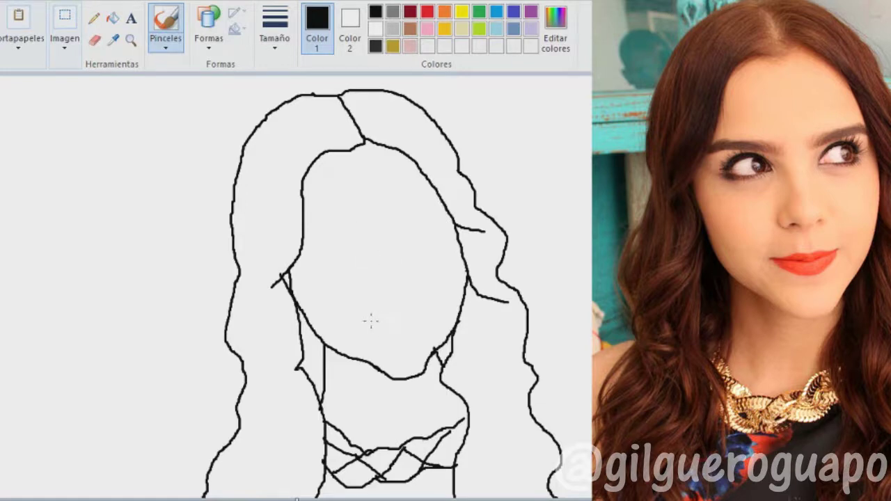
Draw the woman's closed lips, undoing strokes that go wrong, and add two small dots for the nostrils.
left_click_drag(369, 320, 426, 306)
mouse_move(369, 320)
left_mouse_down()
mouse_move(386, 331)
mouse_move(376, 326)
mouse_move(398, 328)
mouse_move(427, 307)
left_mouse_up()
key("ctrl+z")
key("ctrl+z")
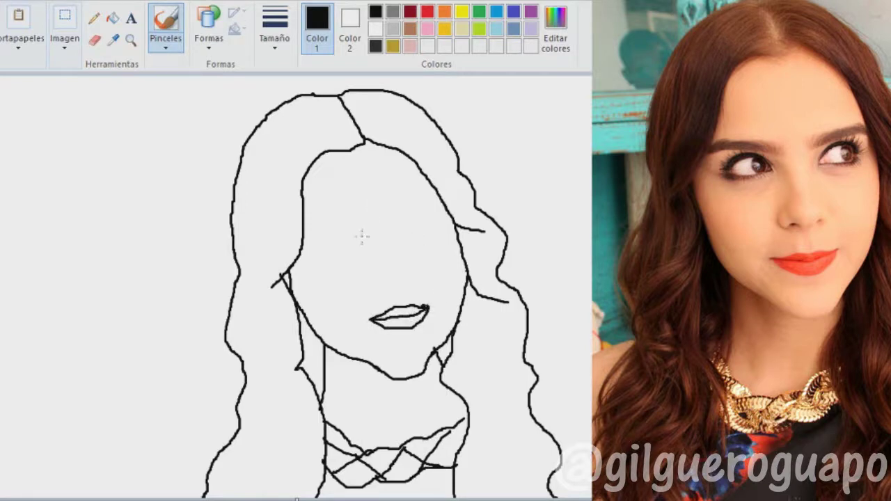
left_click_drag(377, 280, 380, 282)
left_click(376, 280)
Shade the nostrils and one side of the nose bridge with grey strokes, using the natural pencil brush at the thinnest size.
left_click(166, 42)
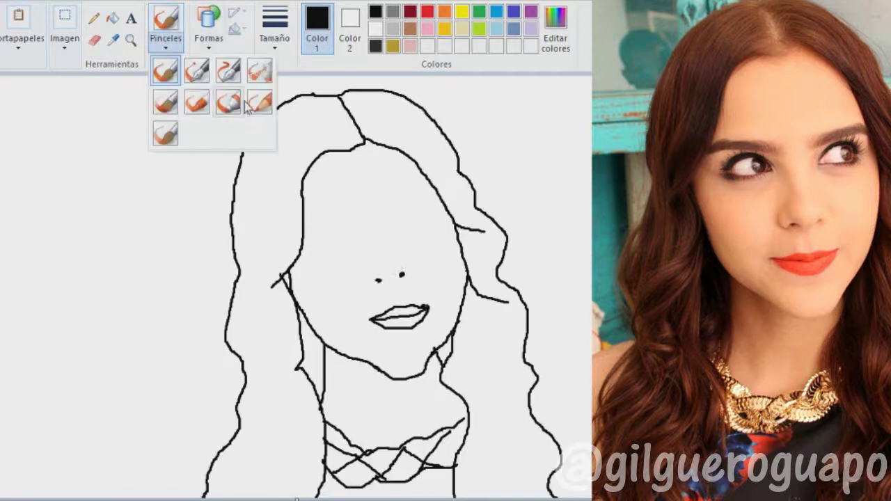
left_click(257, 102)
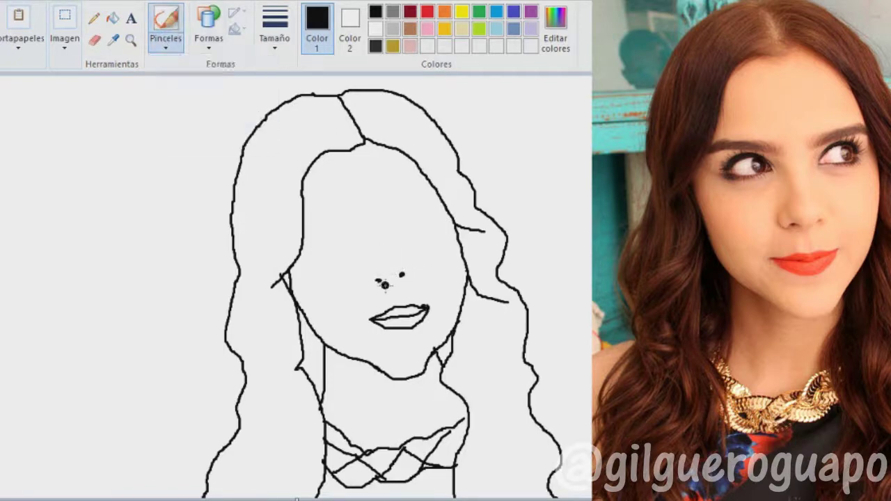
left_click(275, 28)
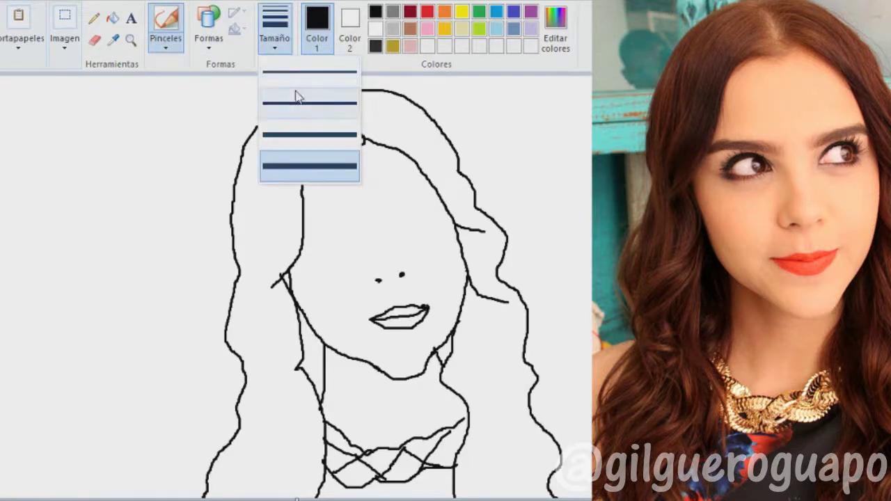
left_click(295, 78)
left_click(393, 286)
left_click_drag(380, 280, 367, 225)
Outline both of the woman's eyes in black with the plain brush, undoing strokes that go wrong.
mouse_move(356, 221)
left_mouse_down()
mouse_move(341, 213)
mouse_move(321, 221)
mouse_move(326, 233)
mouse_move(345, 237)
mouse_move(360, 224)
left_mouse_up()
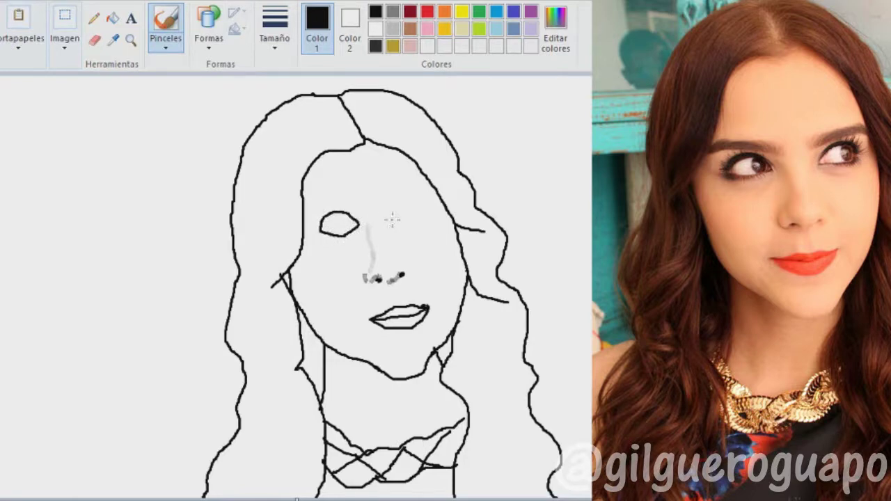
mouse_move(395, 217)
left_mouse_down()
mouse_move(412, 198)
mouse_move(421, 212)
mouse_move(420, 232)
mouse_move(423, 214)
mouse_move(391, 324)
mouse_move(406, 286)
mouse_move(426, 299)
left_mouse_up()
key("ctrl+z")
mouse_move(397, 211)
left_mouse_down()
mouse_move(395, 222)
mouse_move(412, 195)
mouse_move(400, 219)
left_mouse_up()
key("ctrl+z")
Outline both eyebrows above the eyes, undoing a misplaced stroke, and draw the irises looking to the side.
mouse_move(392, 202)
left_mouse_down()
mouse_move(410, 183)
mouse_move(428, 185)
mouse_move(388, 185)
left_mouse_up()
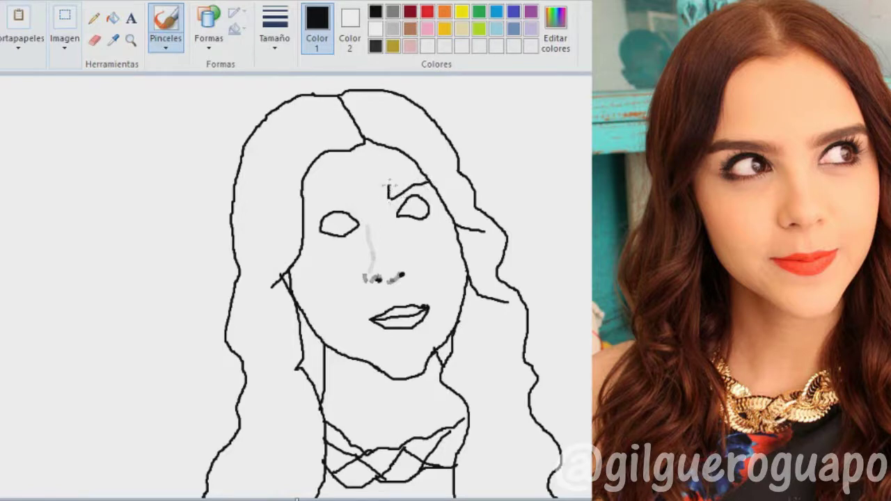
key("ctrl+z")
left_click_drag(392, 195, 428, 175)
mouse_move(365, 207)
left_mouse_down()
mouse_move(300, 215)
mouse_move(309, 213)
mouse_move(300, 204)
mouse_move(327, 191)
mouse_move(366, 211)
left_mouse_up()
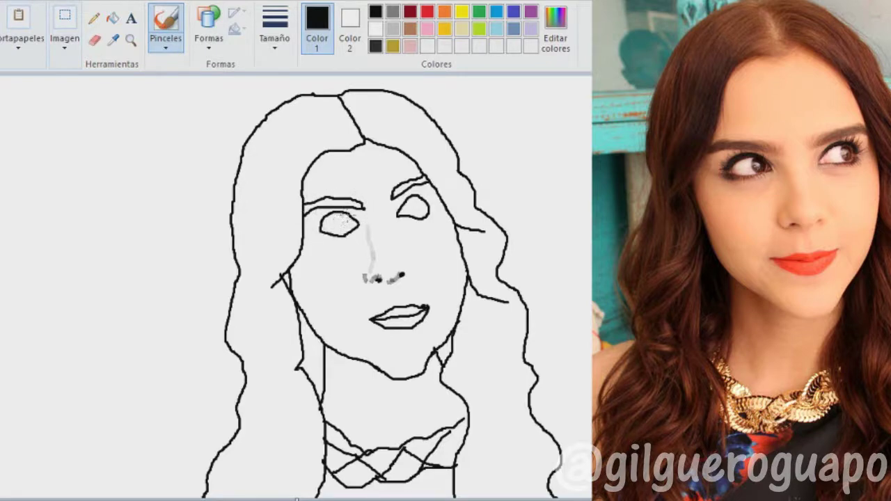
left_click_drag(346, 216, 351, 229)
mouse_move(417, 205)
left_mouse_down()
mouse_move(421, 222)
mouse_move(421, 202)
left_mouse_up()
Fill the irises, eyebrows and both halves of the hair with dark reddish brown, and the lips with red.
left_click(112, 17)
left_click(444, 46)
left_click(351, 223)
left_click(421, 210)
left_click(411, 186)
left_click(334, 205)
left_click(300, 181)
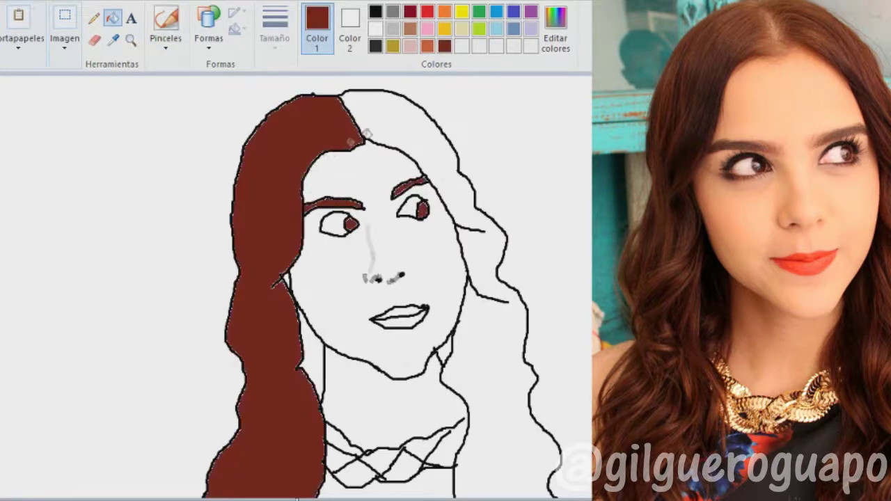
left_click(362, 124)
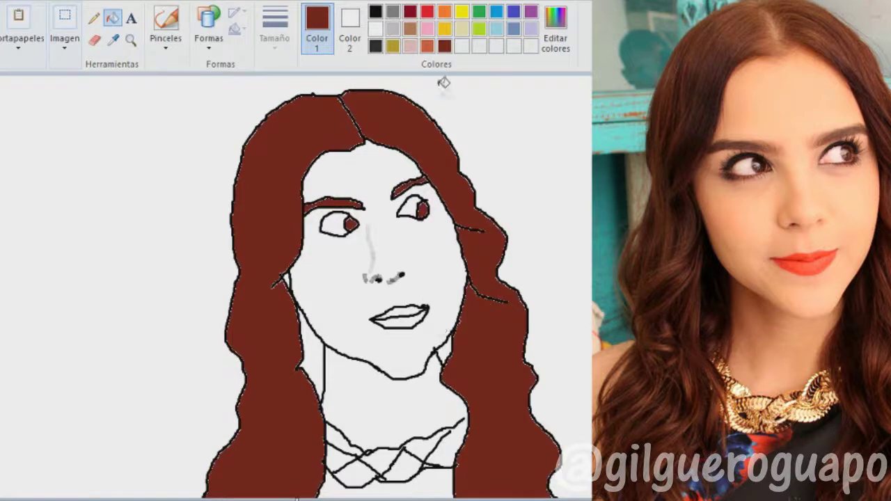
left_click(427, 12)
left_click(401, 318)
left_click(410, 46)
left_click(376, 174)
key("ctrl+z")
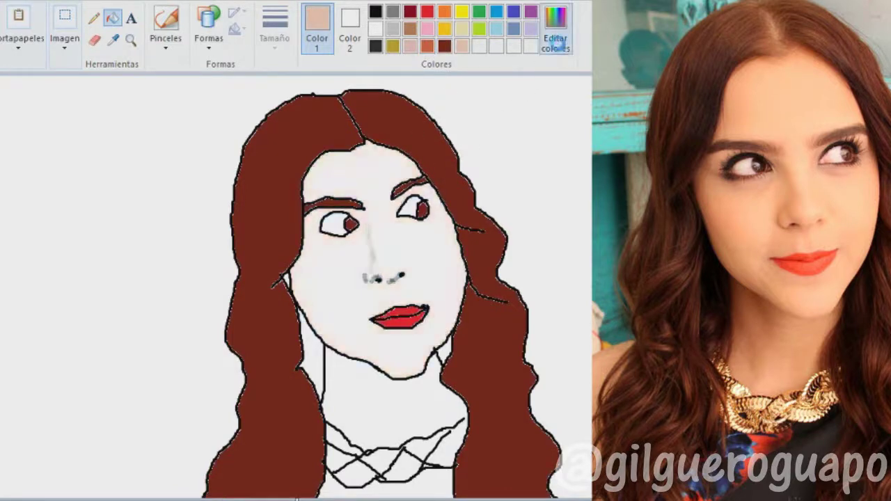
Mix a custom light salmon skin colour and fill the woman's neck and face with it.
left_click(556, 31)
left_click(463, 208)
left_click_drag(464, 209, 465, 189)
left_click_drag(310, 201, 309, 161)
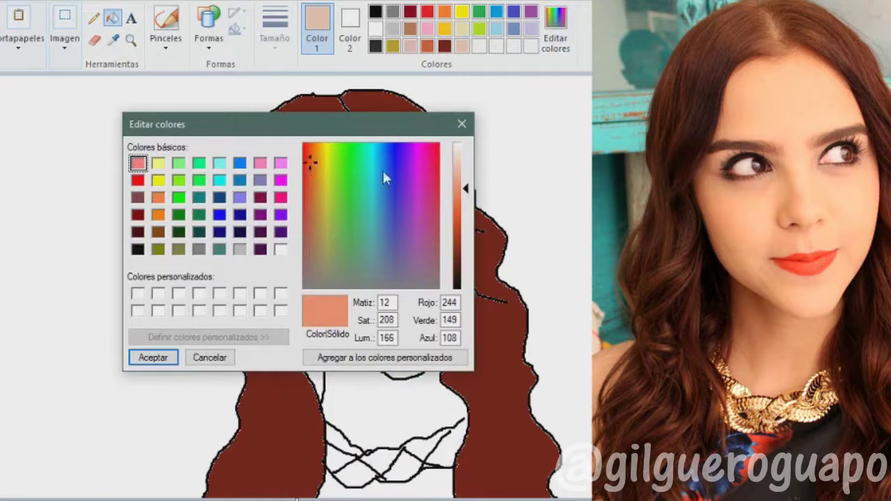
left_click_drag(462, 185, 465, 179)
left_click(174, 361)
left_click(351, 387)
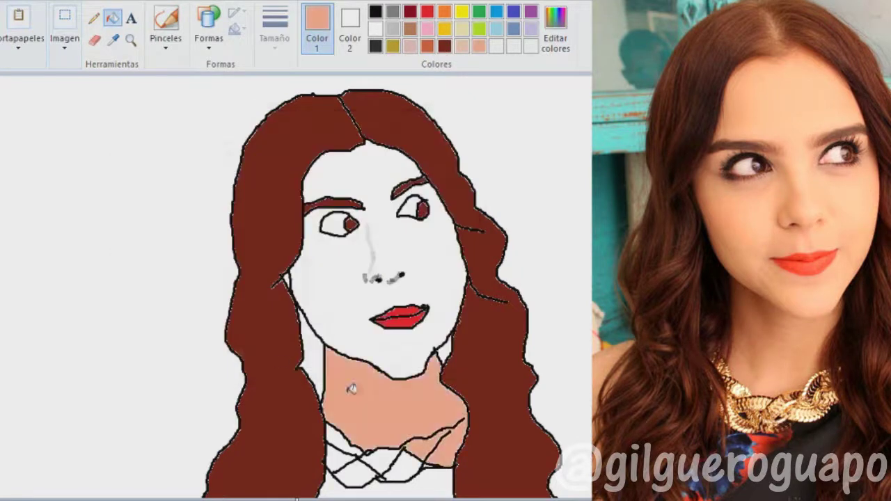
left_click(347, 323)
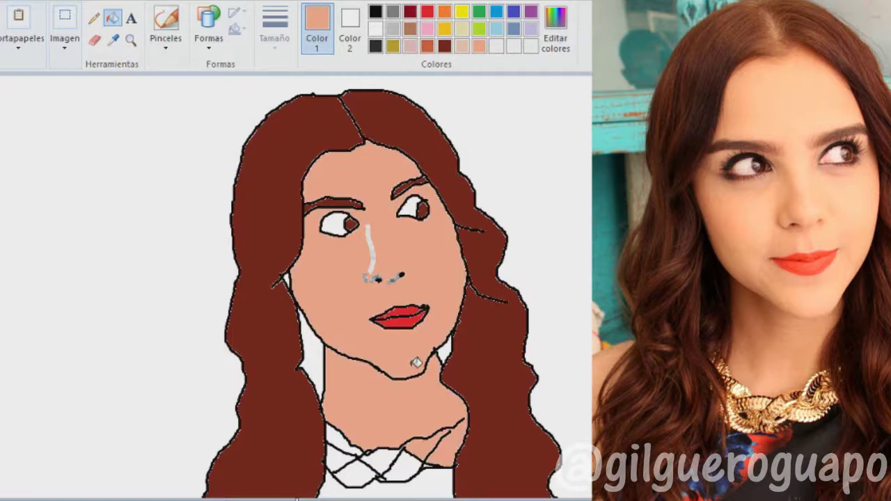
Fill the braided necklace with pale beige, the dress with indigo blue, and the hair gaps beside the neck with reddish brown.
left_click(166, 25)
left_click(376, 12)
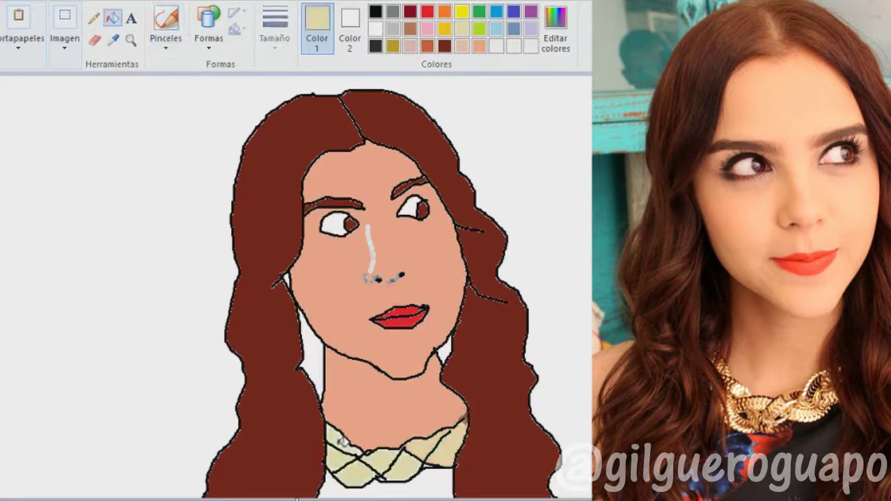
left_click(514, 13)
left_click(386, 487)
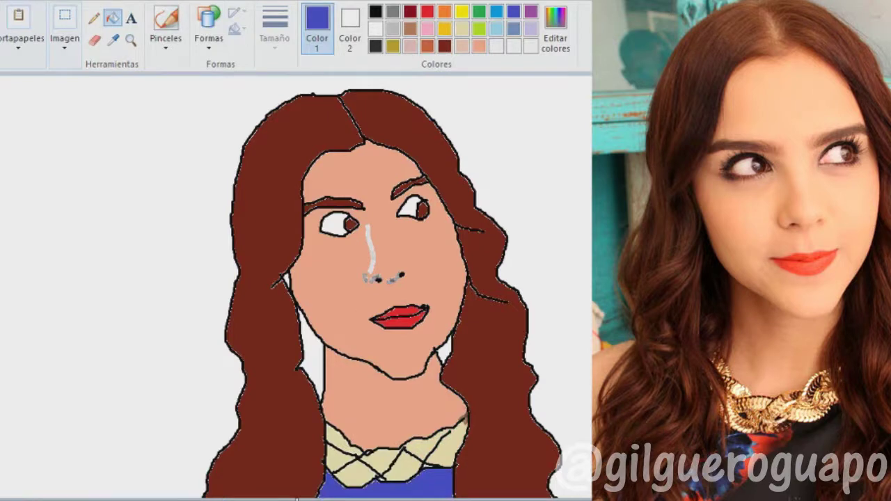
left_click(410, 13)
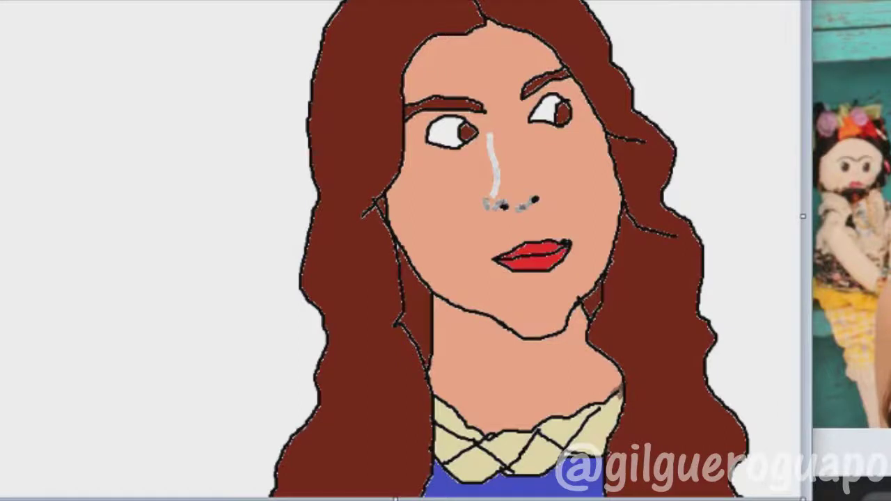